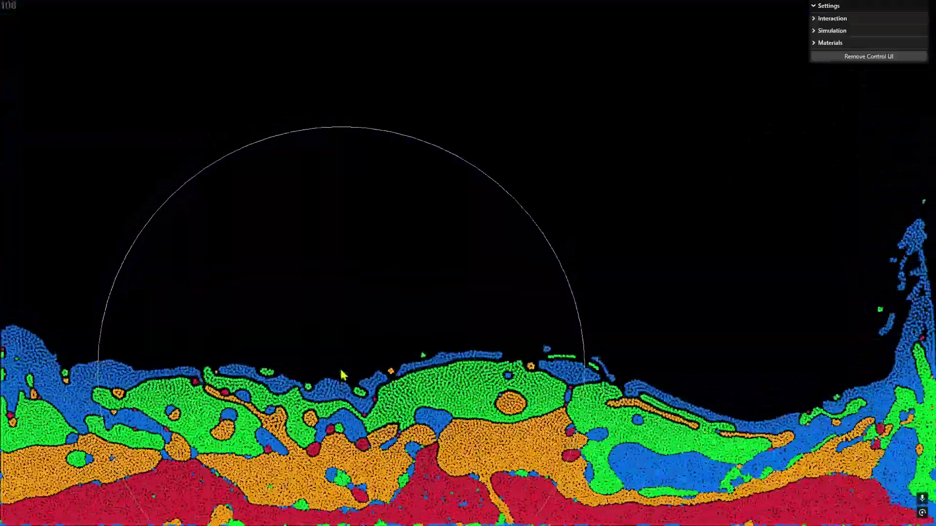
Pull the layered liquid around the middle of the pool while varying the brush size
mouse_move(341, 375)
left_mouse_down()
mouse_move(314, 195)
mouse_move(314, 219)
mouse_move(314, 204)
mouse_move(472, 206)
left_mouse_up()
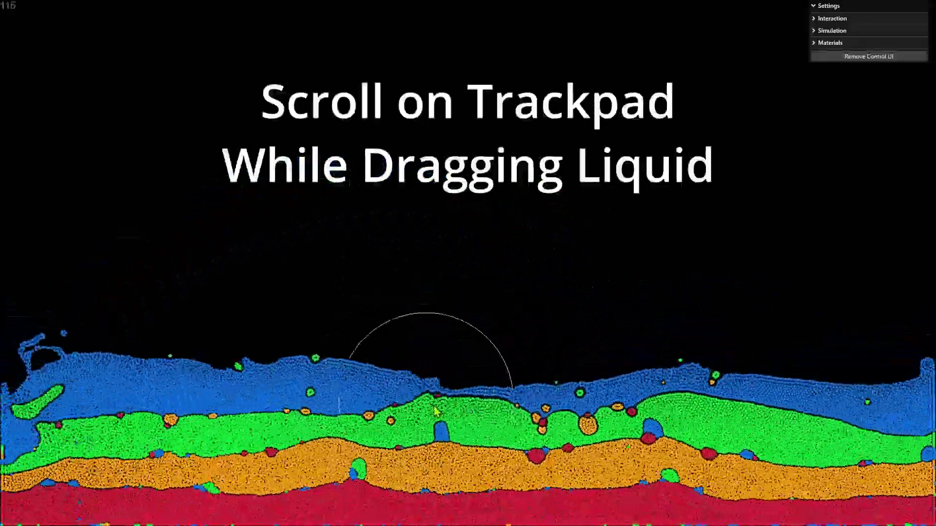
mouse_move(489, 475)
left_mouse_down()
mouse_move(465, 279)
mouse_move(437, 340)
left_mouse_up()
scroll(465, 282, "down", 5)
scroll(464, 281, "down", 5)
scroll(425, 245, "down", 5)
scroll(422, 244, "up", 10)
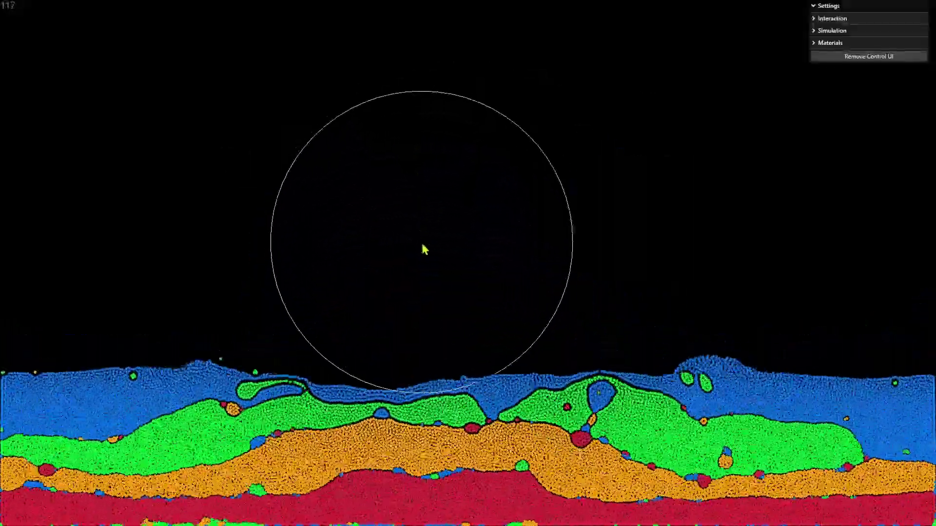
Adjust the brush size and lift a large mass of all four liquid layers above the pool's middle
scroll(423, 246, "down", 3)
scroll(422, 245, "up", 2)
left_click_drag(463, 470, 426, 254)
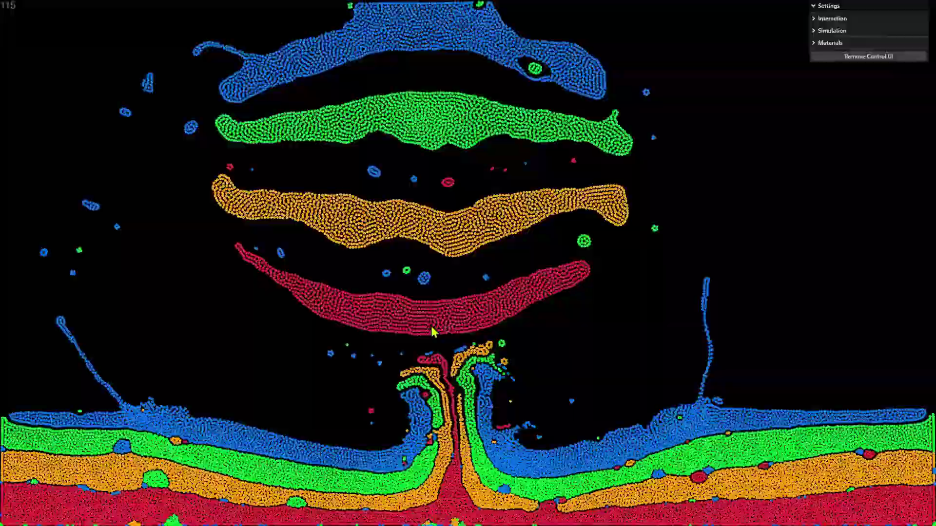
scroll(362, 328, "down", 5)
Emit bursts of materials 1, 2, 3 and 4 in the empty space above the pool
key("1")
key("2")
key("3")
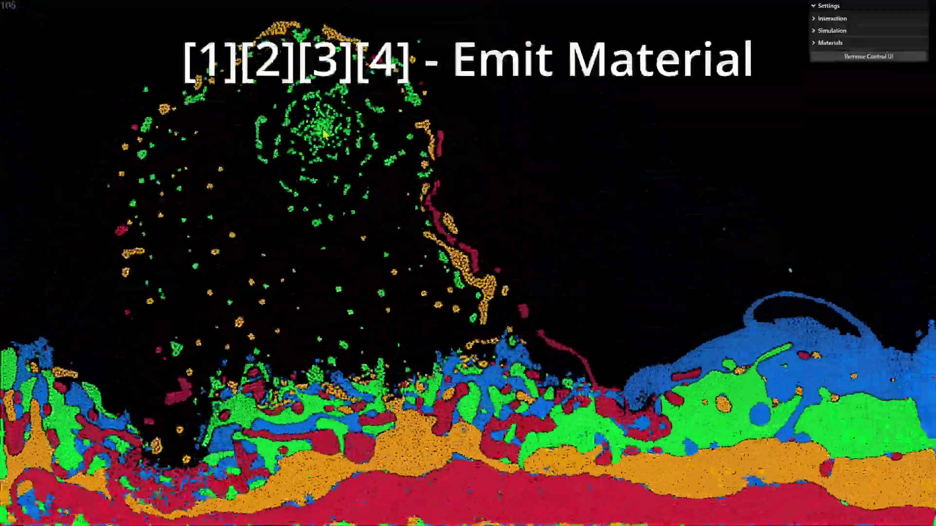
key("4")
key("1")
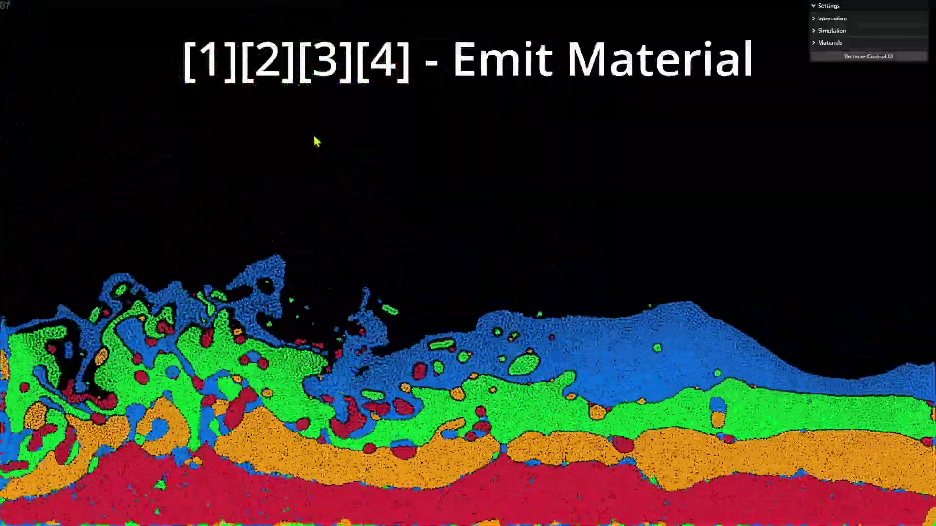
key("1")
key("4")
key("1")
key("3")
key("1")
key("2")
key("3")
key("4")
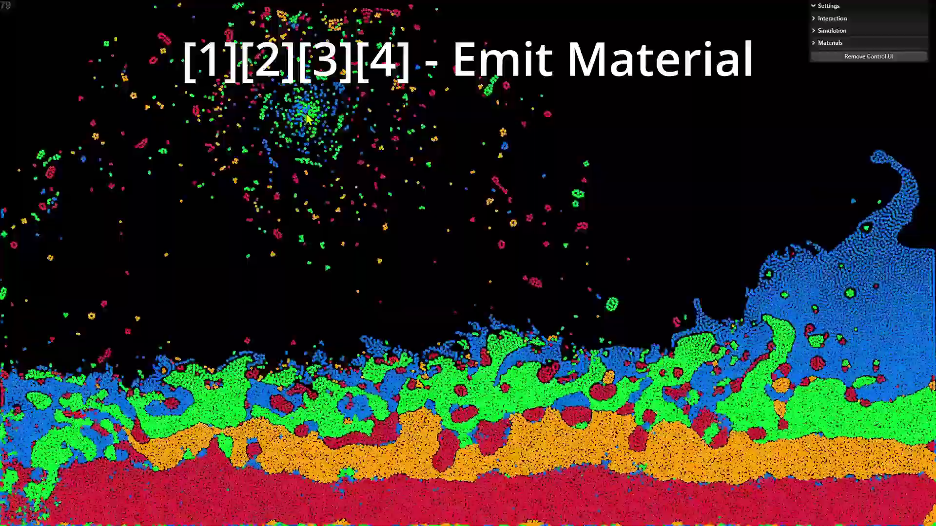
Delete most of the liquid across the pool and emit a large amount of material 1 (red) above it
key("d")
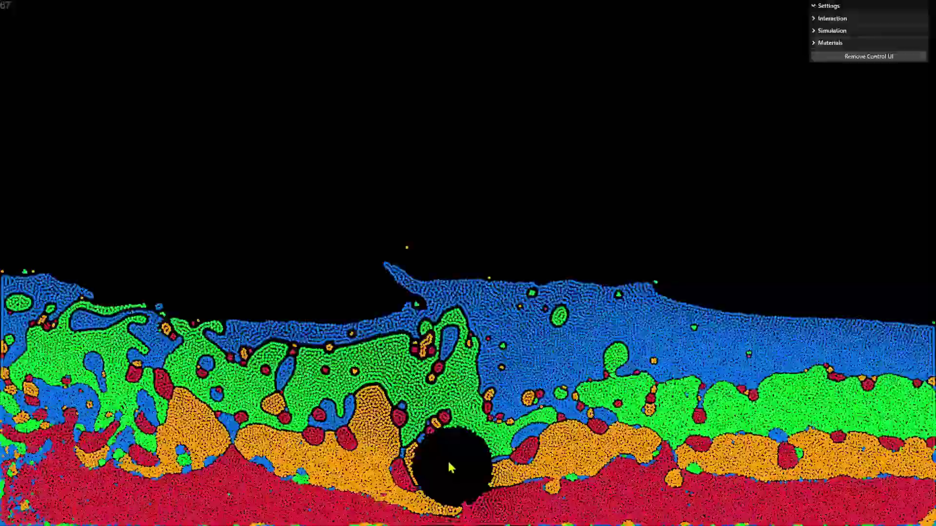
key("d")
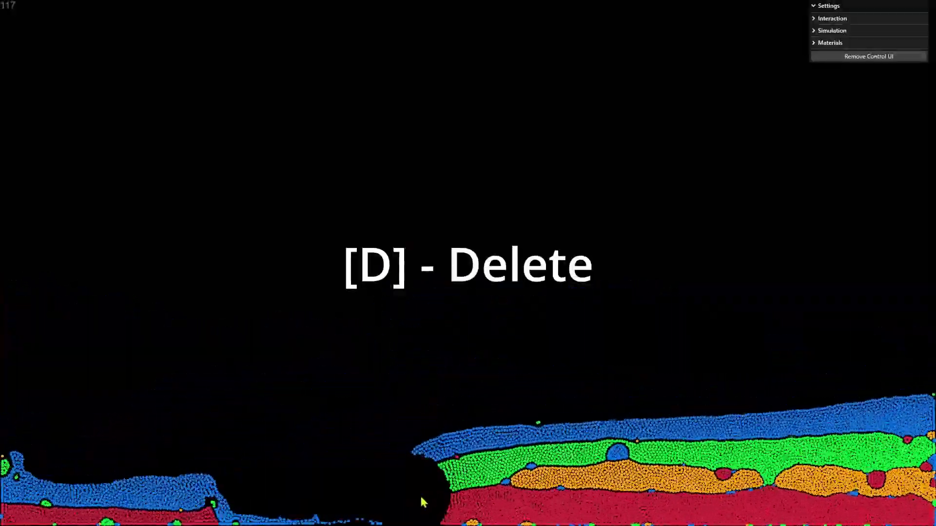
key("1")
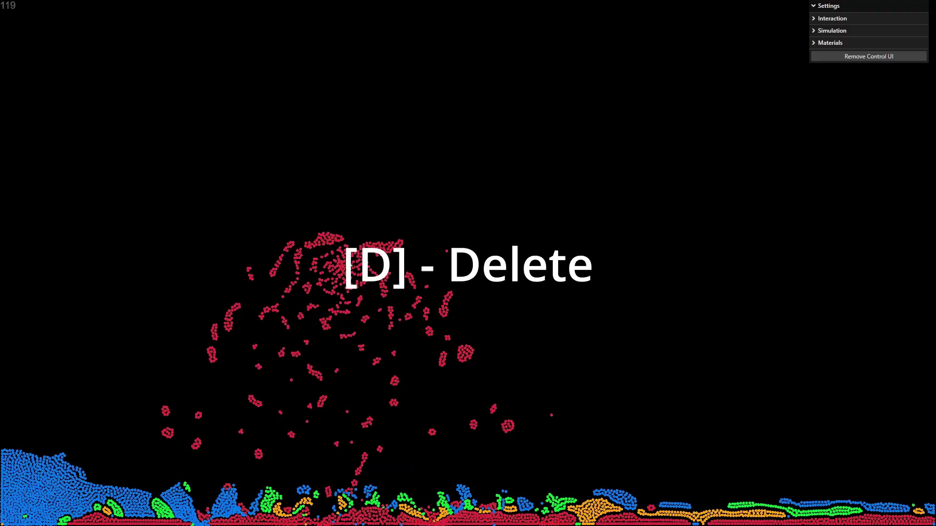
key("1")
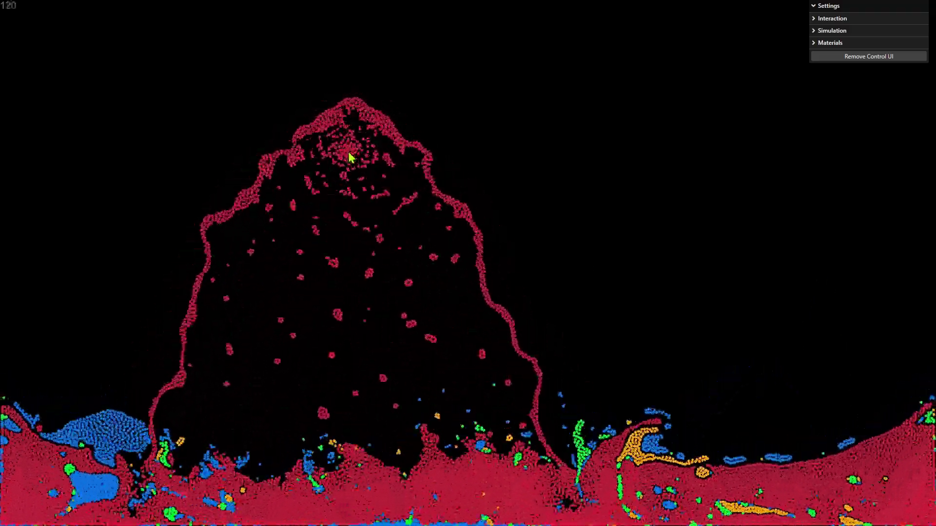
Vary the red and blue particle masses in the material settings, ending with pMass0 at 1 and pMass3 at 0.6
left_click(875, 45)
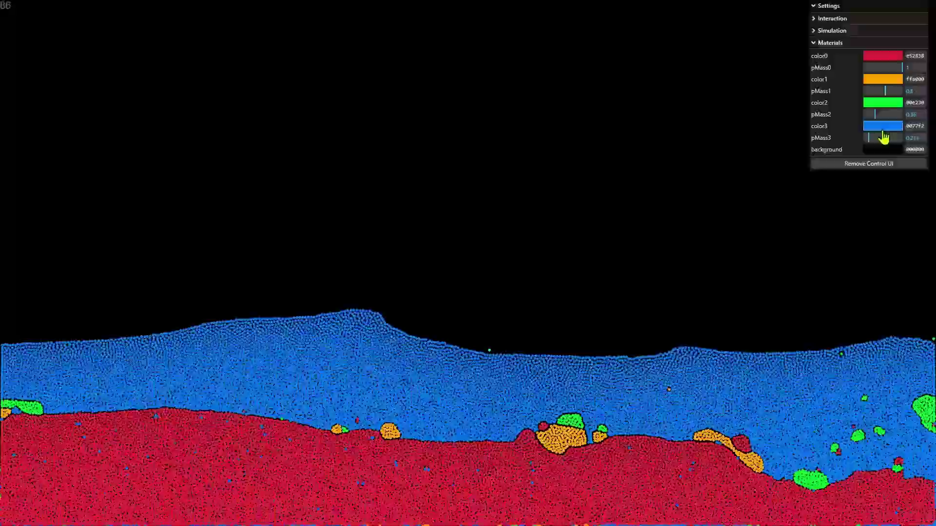
left_click_drag(872, 138, 901, 138)
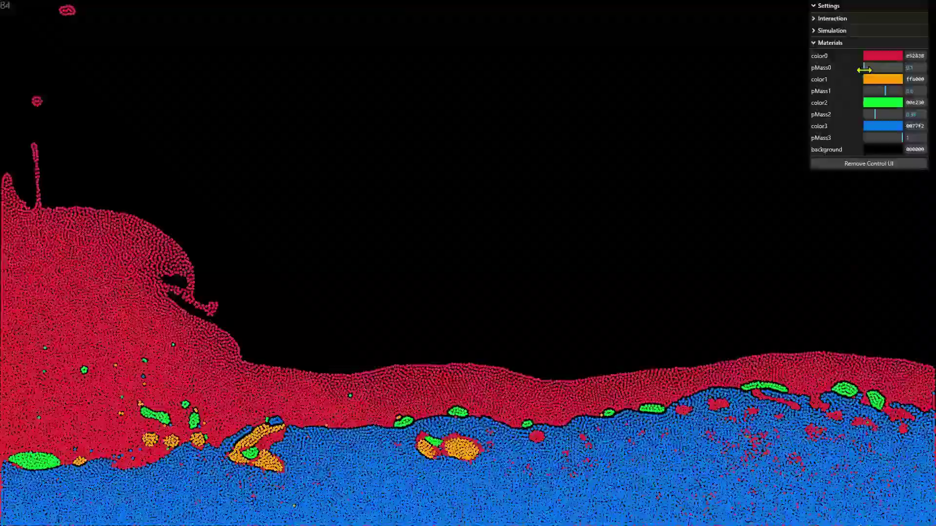
left_click_drag(864, 67, 902, 68)
left_click_drag(902, 137, 888, 137)
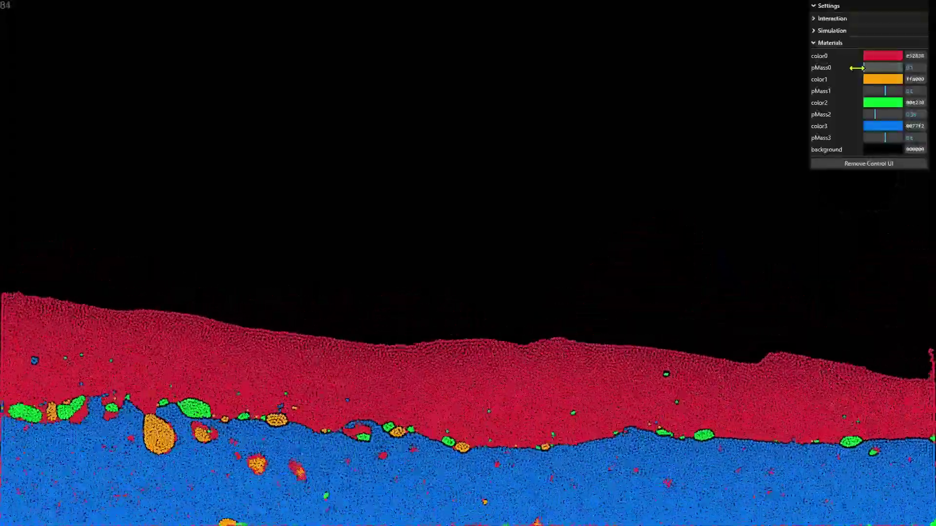
left_click_drag(857, 68, 872, 67)
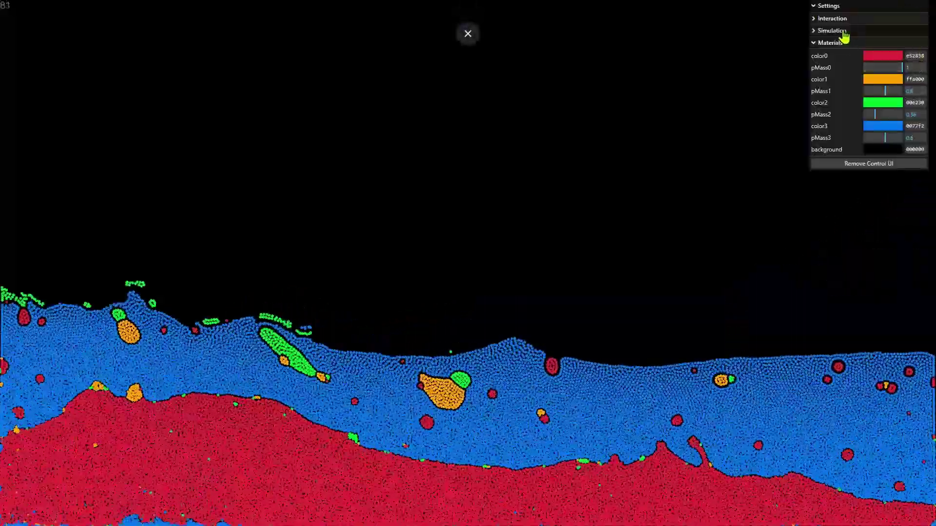
Reveal the simulation and interaction settings and delete part of the blue and red liquid across the pool
left_click(844, 31)
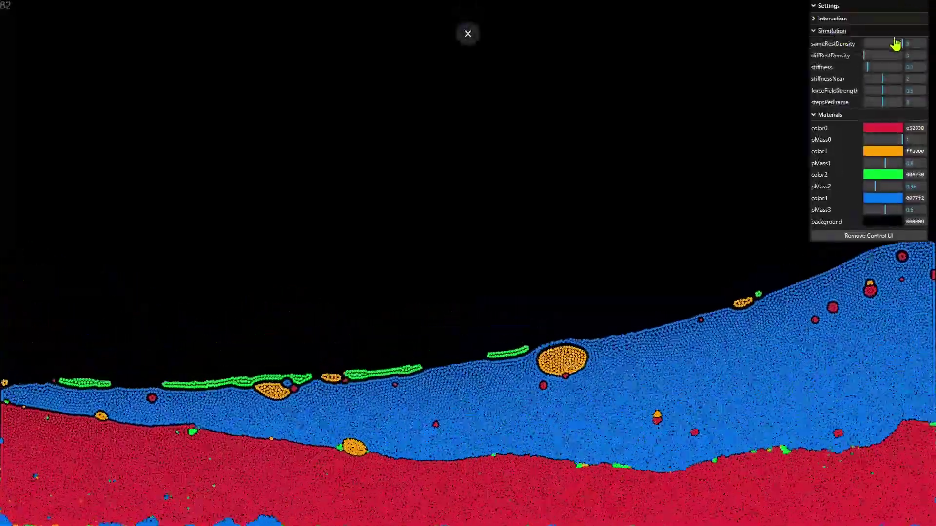
left_click(833, 18)
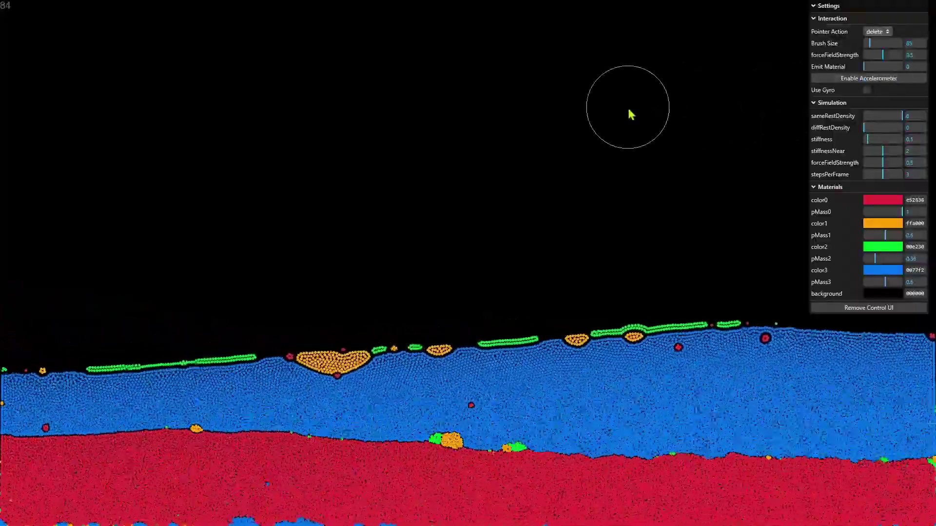
mouse_move(532, 386)
left_mouse_down()
mouse_move(742, 456)
mouse_move(734, 426)
mouse_move(784, 436)
left_mouse_up()
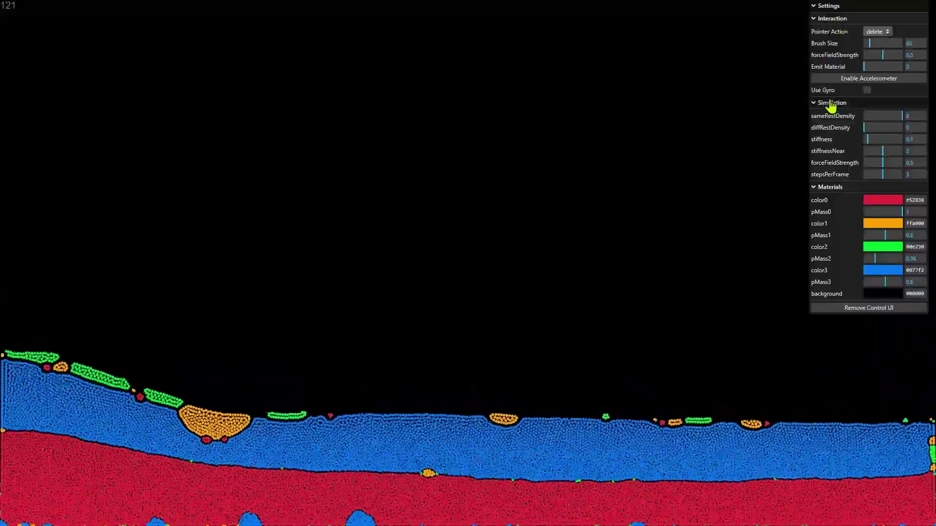
Enable the accelerometer, and set sameRestDensity to 0 and diffRestDensity to 8
left_click(830, 80)
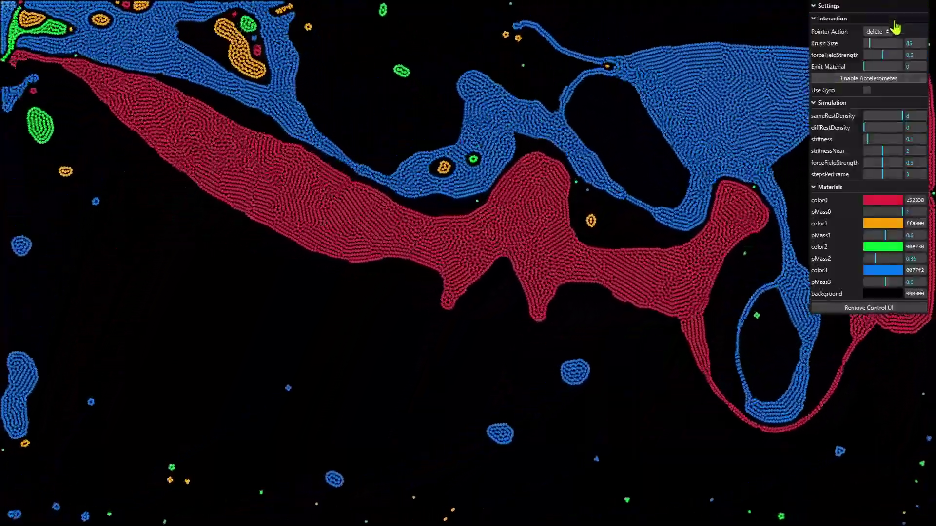
left_click(858, 21)
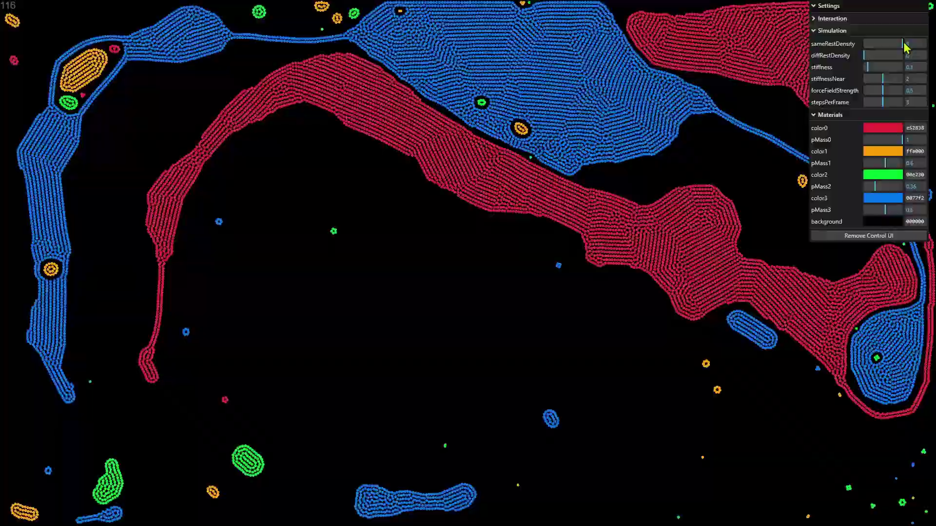
mouse_move(903, 44)
left_mouse_down()
mouse_move(863, 44)
mouse_move(866, 55)
mouse_move(902, 54)
left_mouse_up()
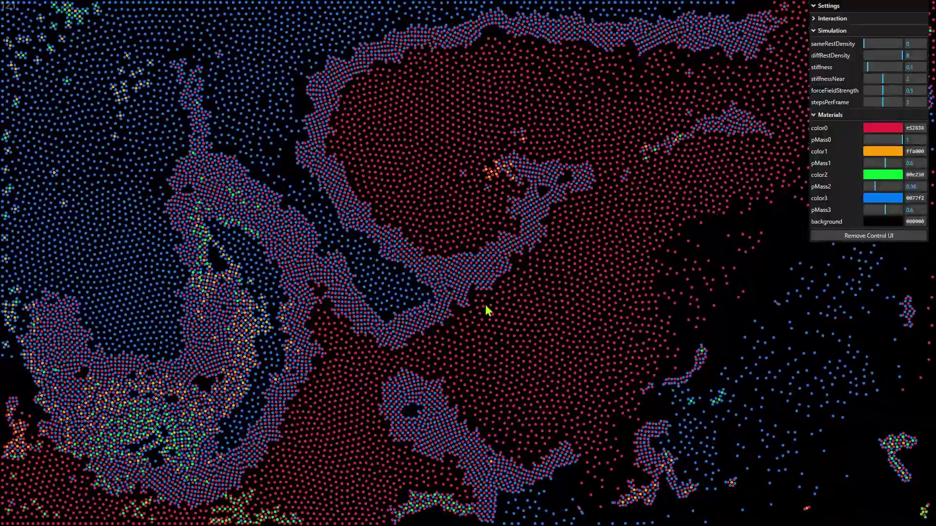
Delete a patch of red particles near the middle and set the pointer action to drag
left_click(487, 321)
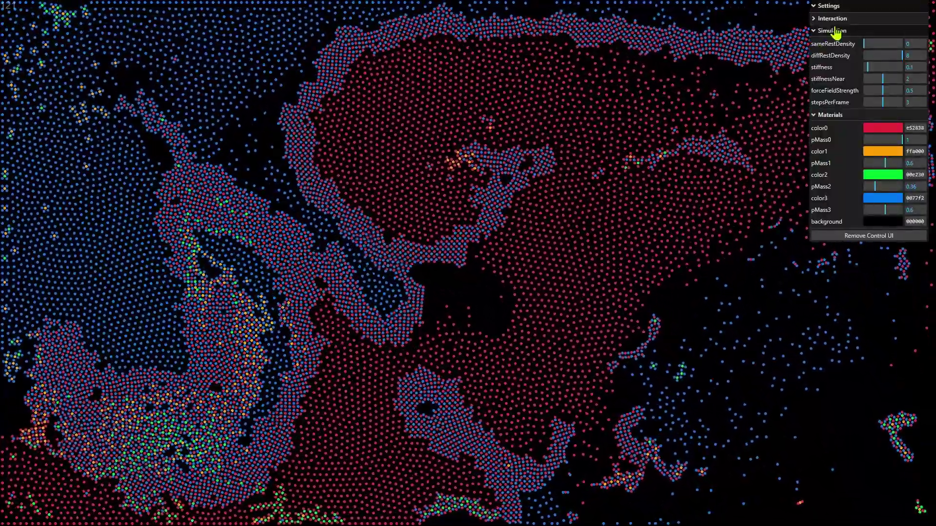
left_click(833, 19)
left_click(884, 32)
left_click(877, 41)
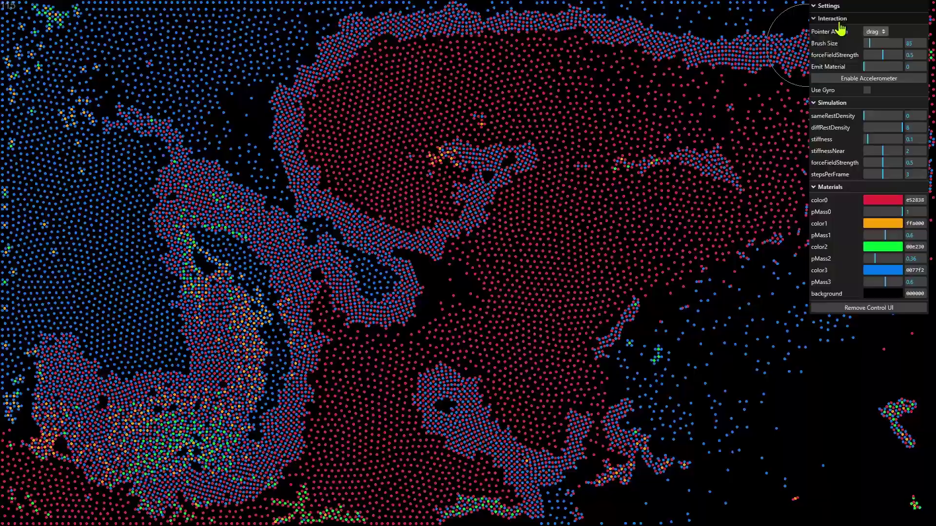
left_click(834, 19)
Gather the red and blue particles near the centre with a large brush and fling them outward
mouse_move(637, 257)
left_mouse_down()
mouse_move(613, 261)
mouse_move(571, 244)
mouse_move(546, 341)
left_mouse_up()
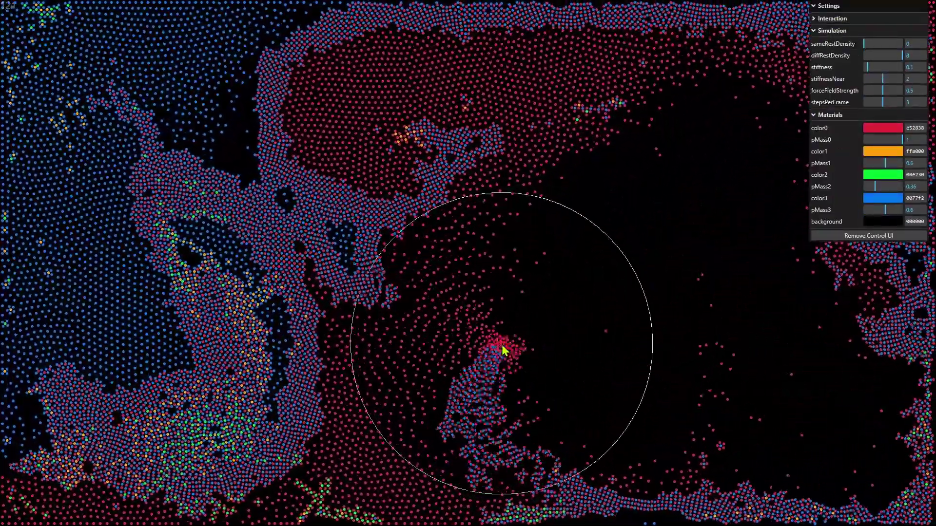
left_click_drag(503, 346, 503, 346)
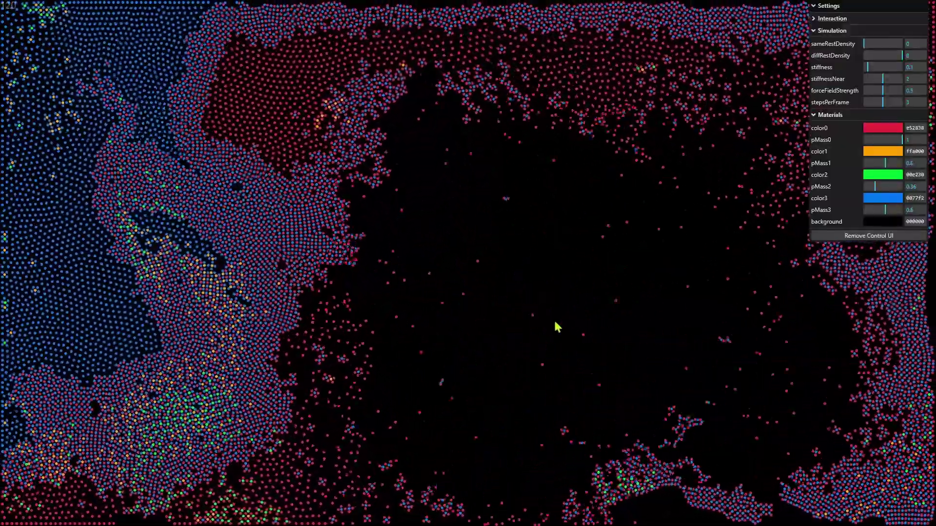
left_click_drag(556, 326, 524, 305)
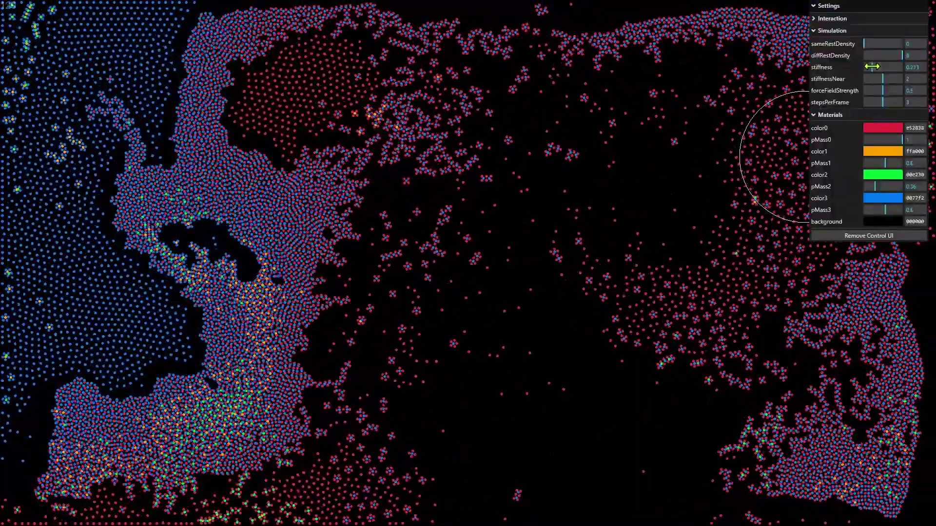
Set the stiffness to 0.545 and pull the central blue-red cluster apart
left_click_drag(872, 67, 885, 67)
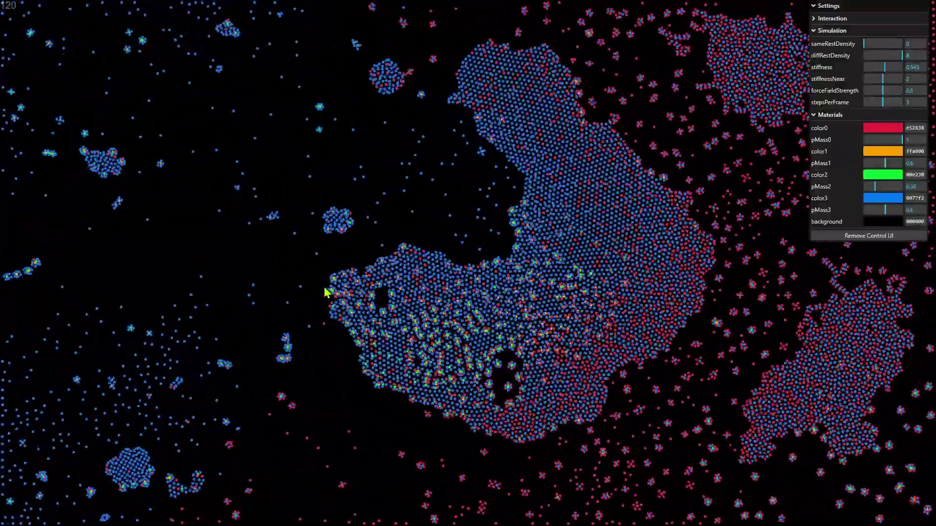
mouse_move(384, 372)
left_mouse_down()
mouse_move(364, 355)
mouse_move(312, 356)
left_mouse_up()
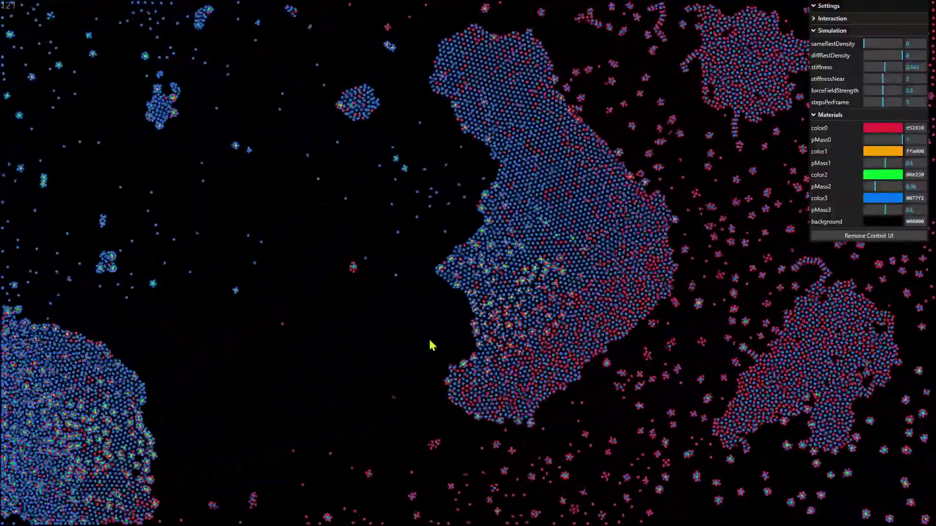
left_click_drag(383, 221, 281, 268)
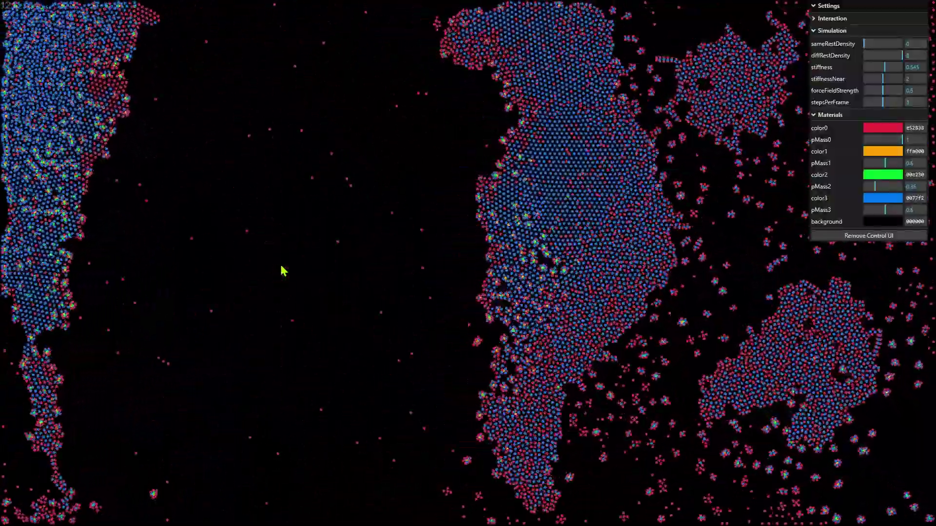
Emit material 2 into the scene and pull the branching multicoloured clusters apart
key("2")
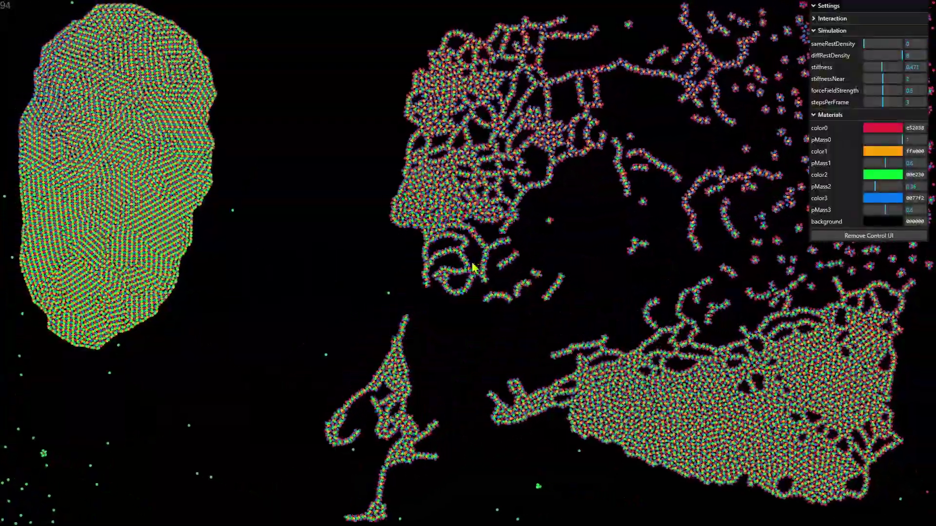
mouse_move(472, 263)
left_mouse_down()
mouse_move(433, 324)
mouse_move(354, 273)
mouse_move(367, 275)
mouse_move(320, 215)
left_mouse_up()
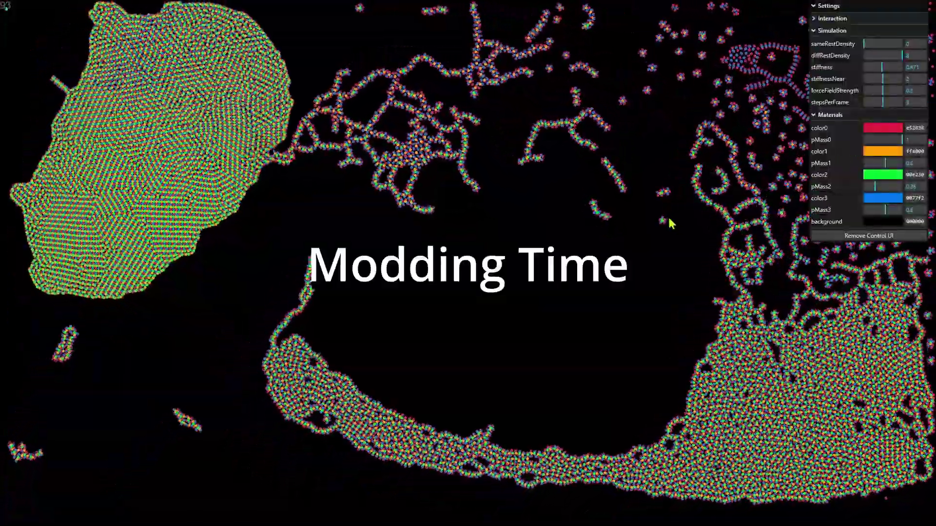
In the developer console, run Module._pvfs_set_sim_gravity(sim, 0,0) and userUpdate = demoFunc0, and close the console
key("F12")
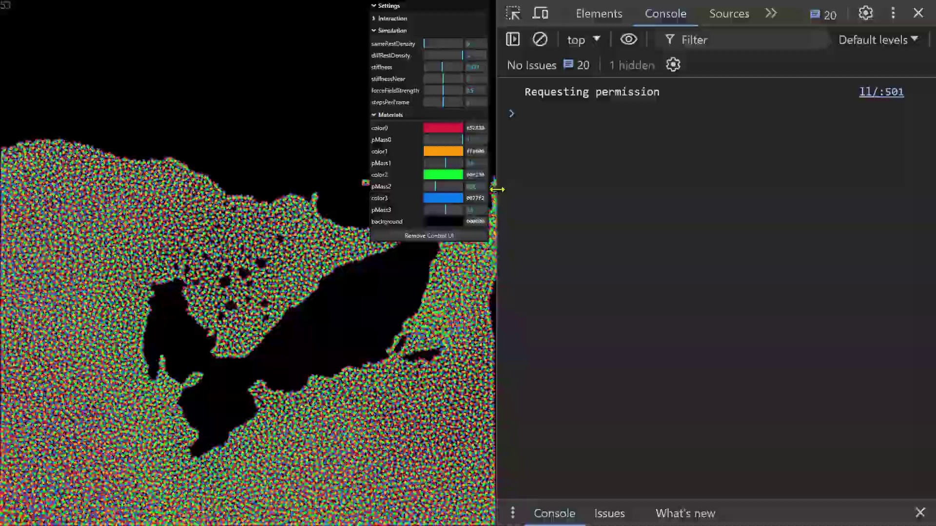
left_click_drag(498, 190, 544, 194)
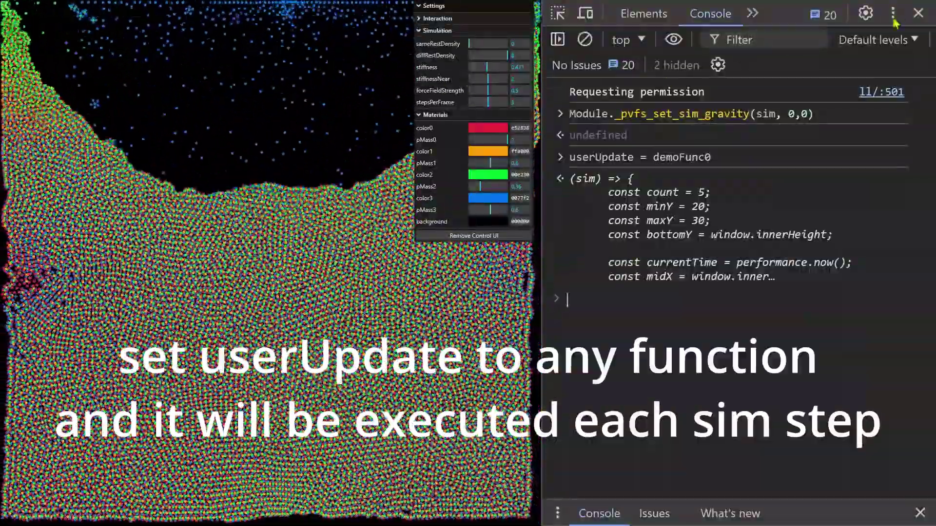
left_click(918, 13)
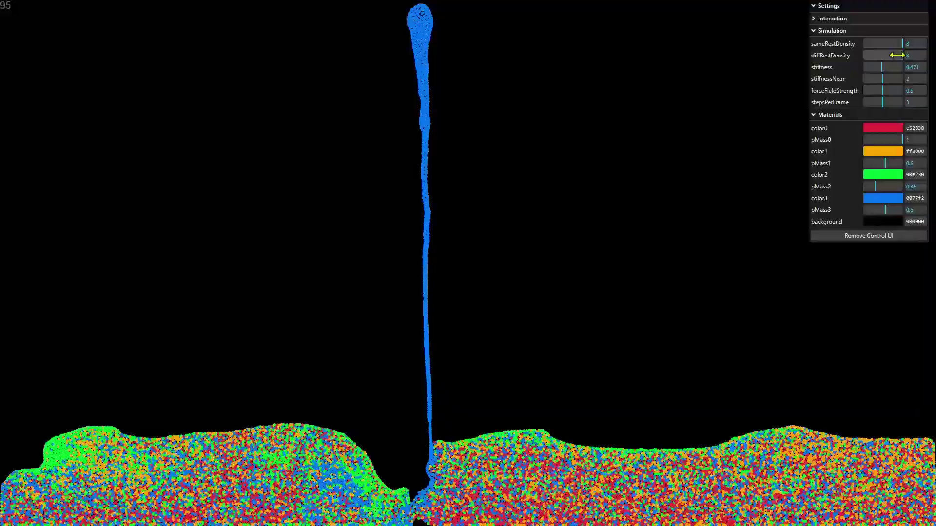
Set diffRestDensity to 5.736 and lift a block of the separated liquids above the floor beside the fountain
left_click_drag(894, 55, 890, 55)
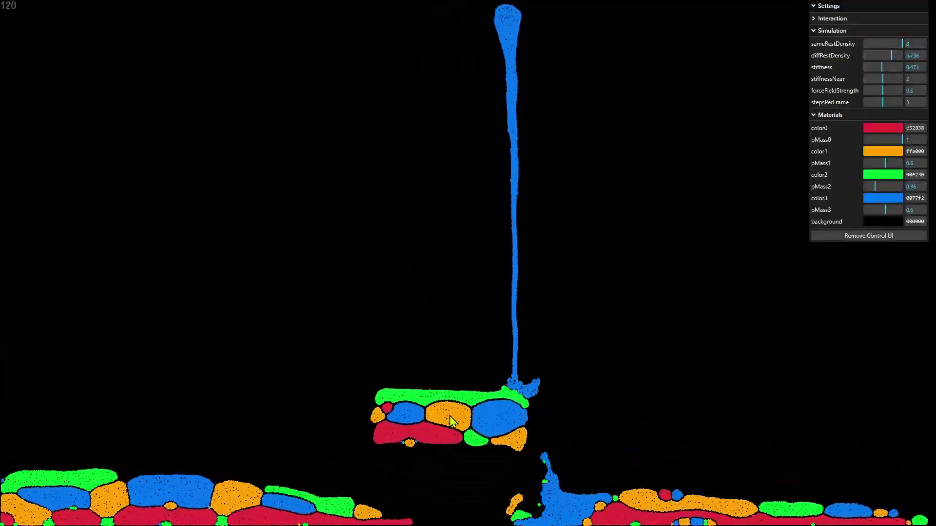
mouse_move(485, 449)
left_mouse_down()
mouse_move(503, 424)
mouse_move(407, 247)
left_mouse_up()
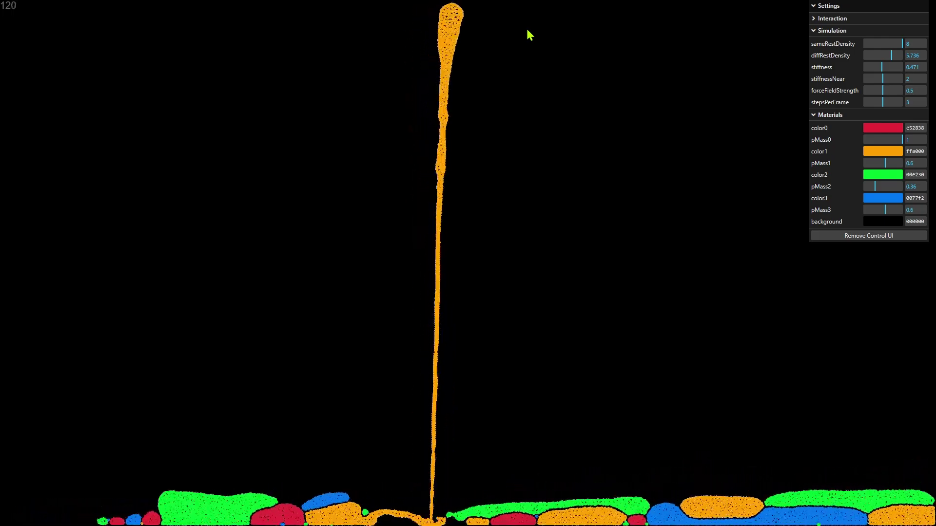
In the developer console, print the current userUpdate function and run userUpdate = 0 to turn the fountain off
key("F12")
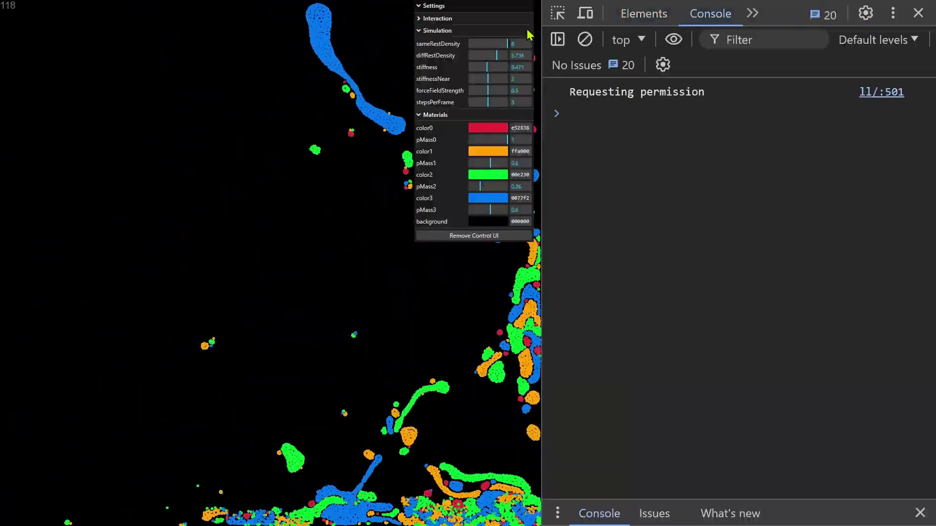
type("i")
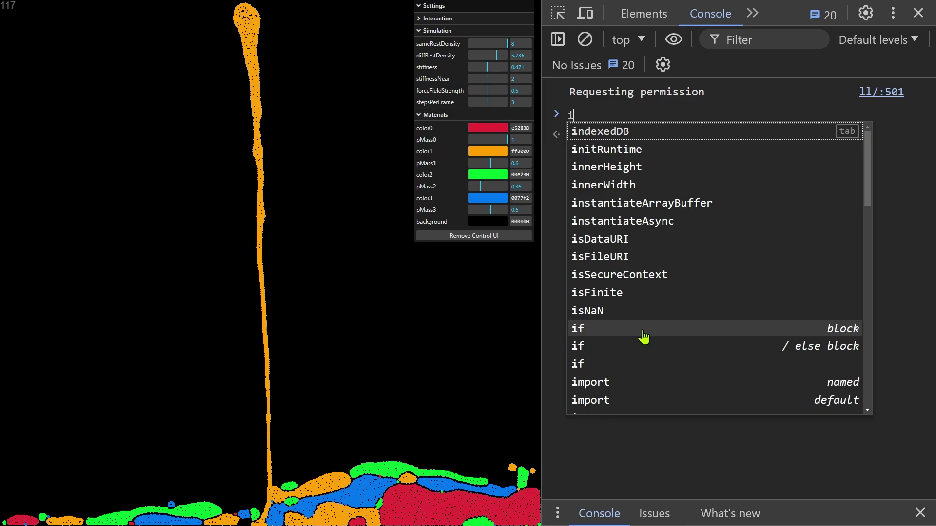
key("BackSpace")
type("userUpdate")
key("Return")
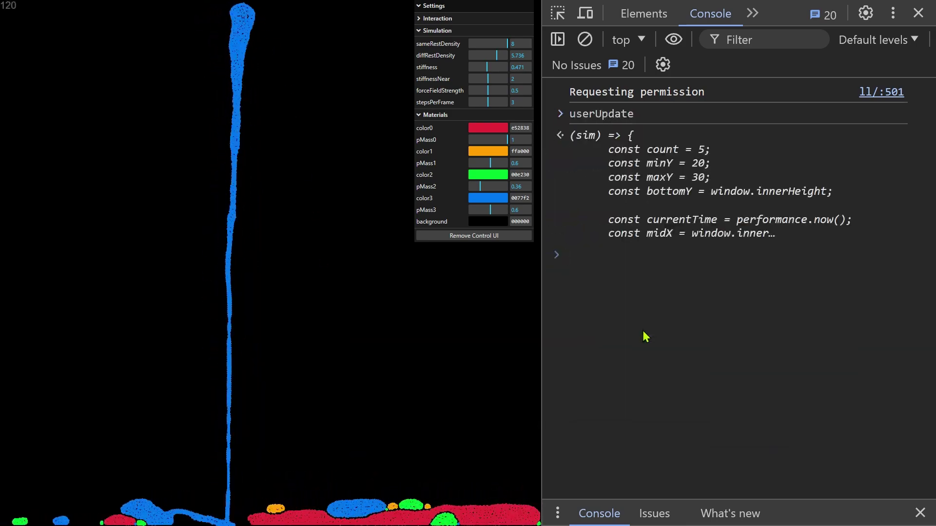
type("userUpdate = 0")
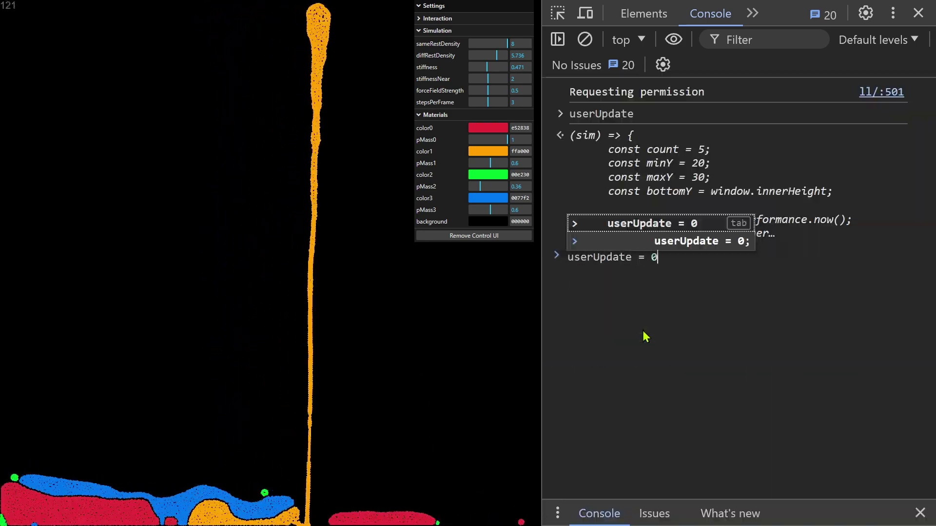
key("Return")
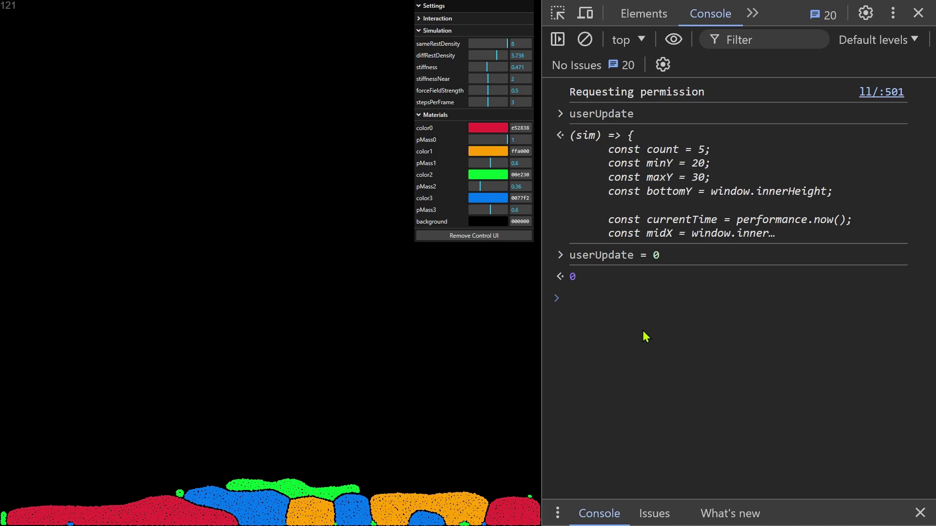
Turn the fountain back on by running userUpdate = demoFunc0 in the console
key("Up")
key("BackSpace")
key("BackSpace")
key("BackSpace")
key("BackSpace")
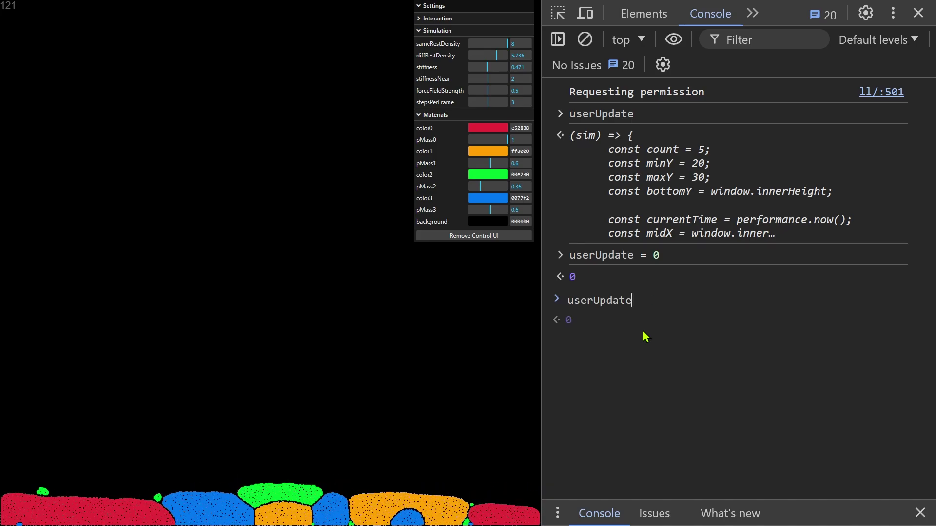
type("= demoFunc0")
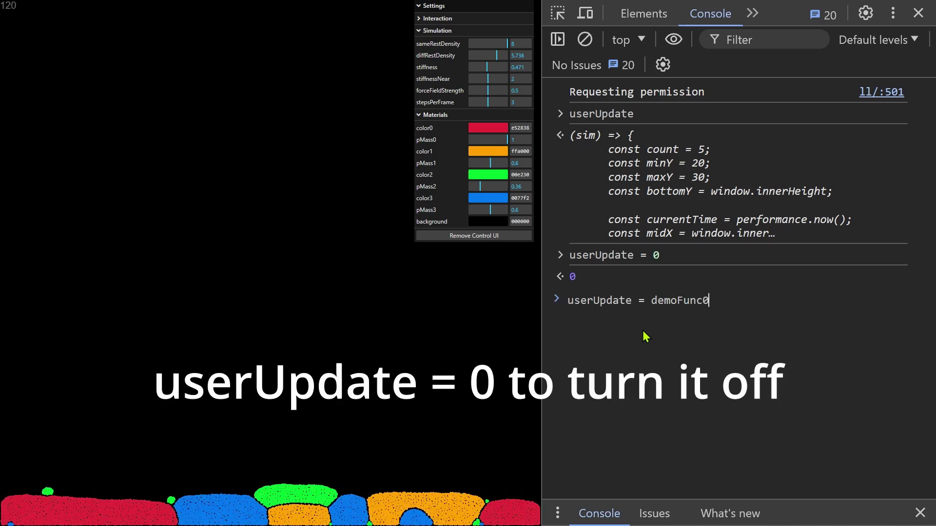
key("Up")
key("Down")
key("Up")
key("Up")
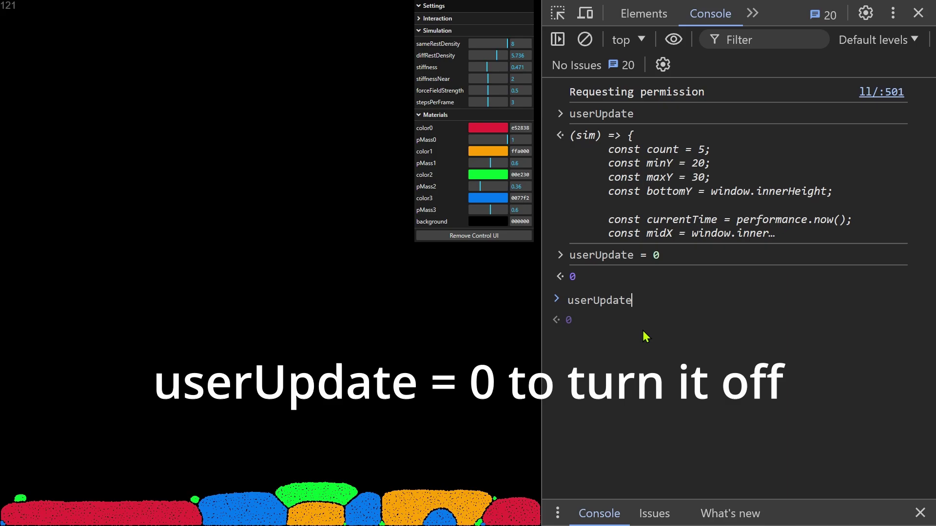
key("Down")
key("Down")
key("Return")
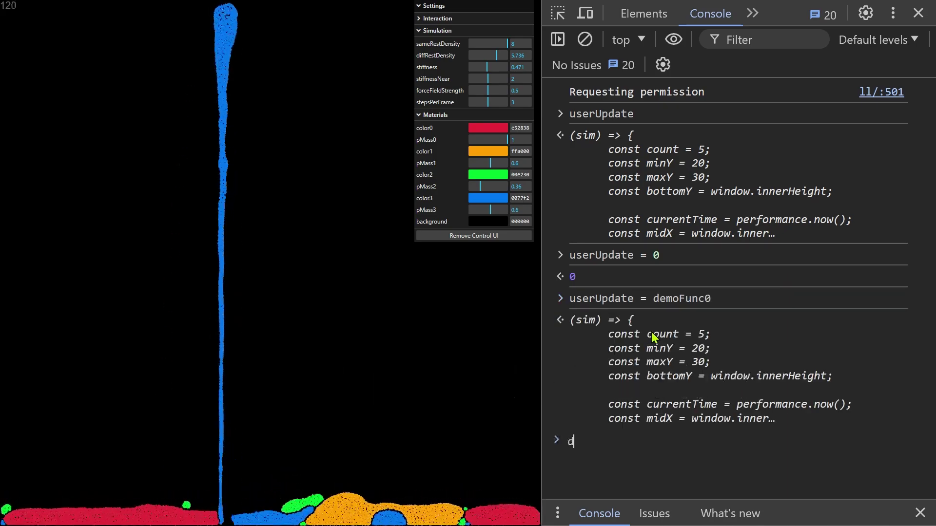
Print demoFunc0 in the console and open its definition in the page's source code
type("demo")
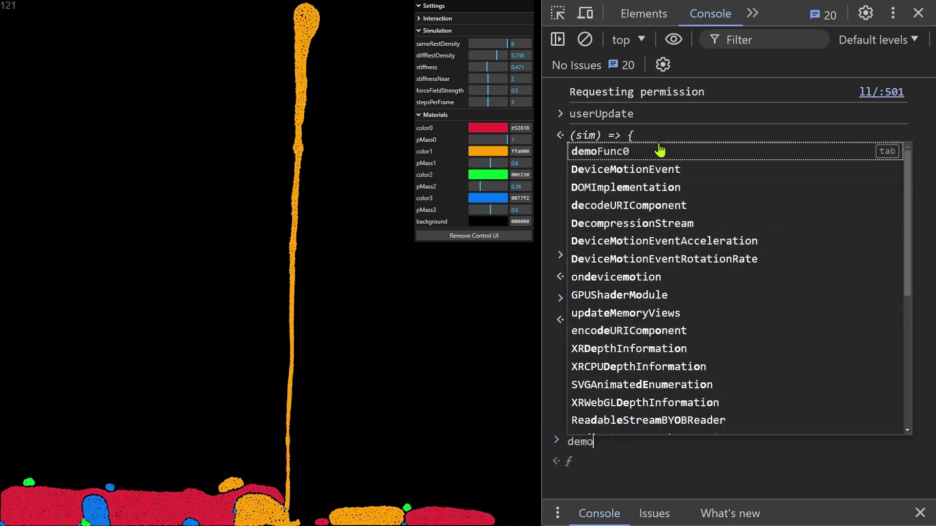
key("Tab")
key("Return")
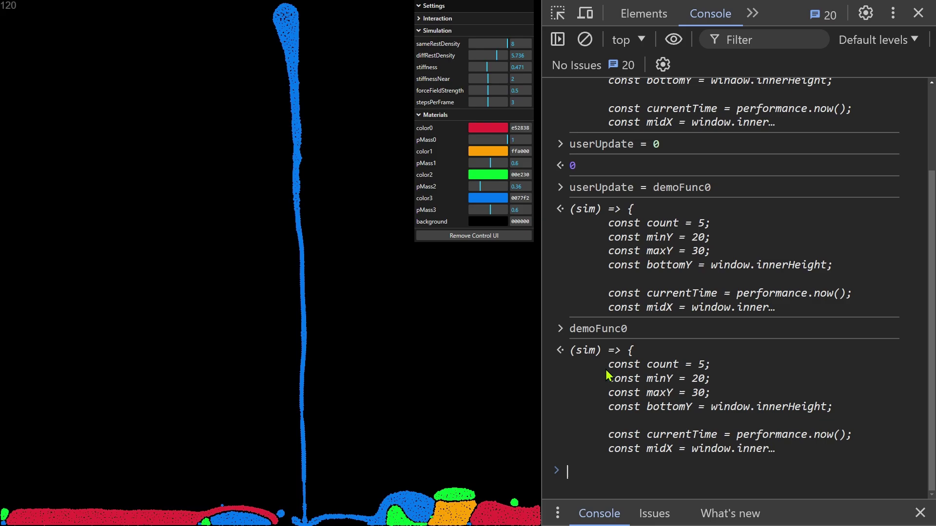
left_click(663, 342)
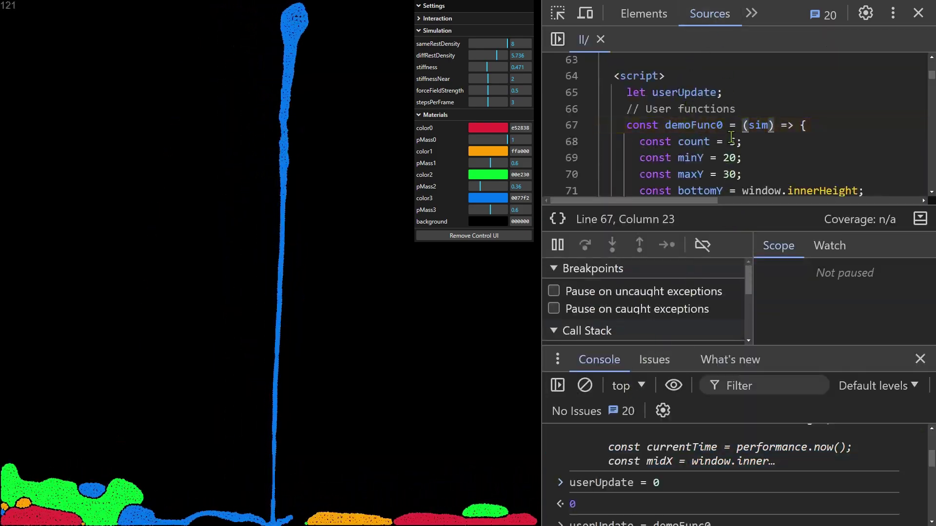
Examine the source of demoFunc0 down to its add-particles and delete-particles calls, highlight add_particles, and close the developer tools
scroll(707, 123, "down", 1)
scroll(780, 108, "down", 1)
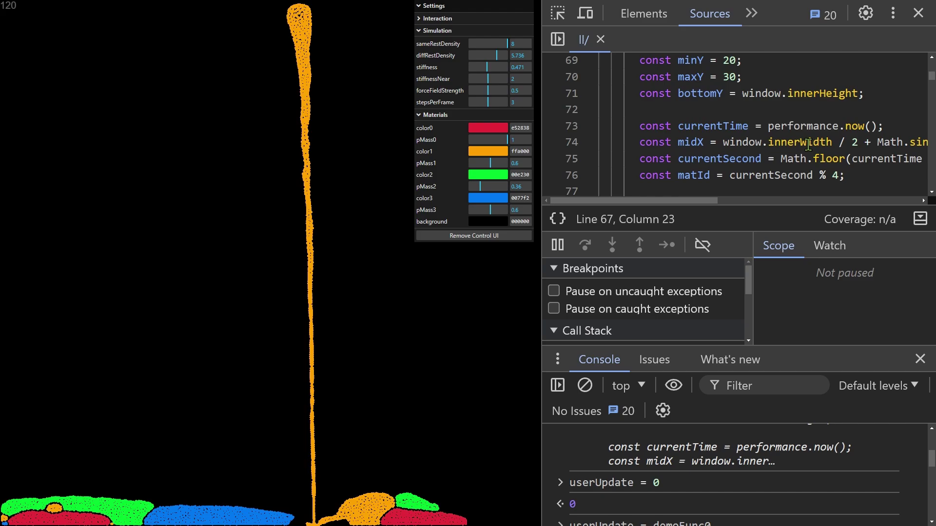
scroll(808, 144, "down", 1)
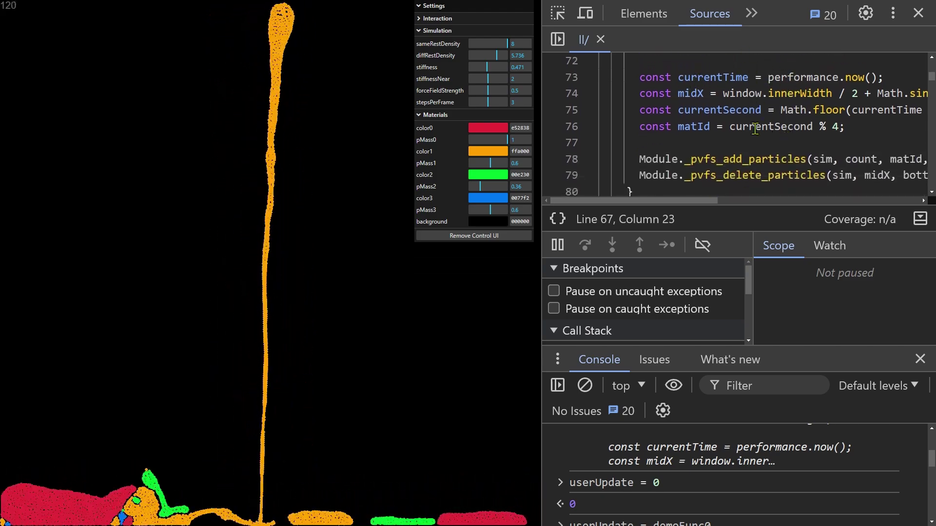
scroll(771, 132, "up", 4)
scroll(748, 128, "up", 20)
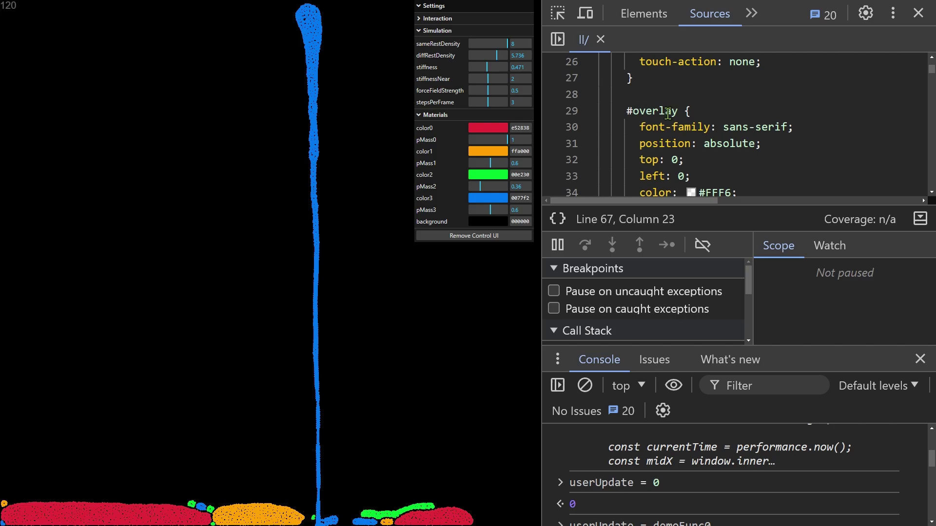
scroll(681, 121, "down", 11)
scroll(682, 120, "down", 13)
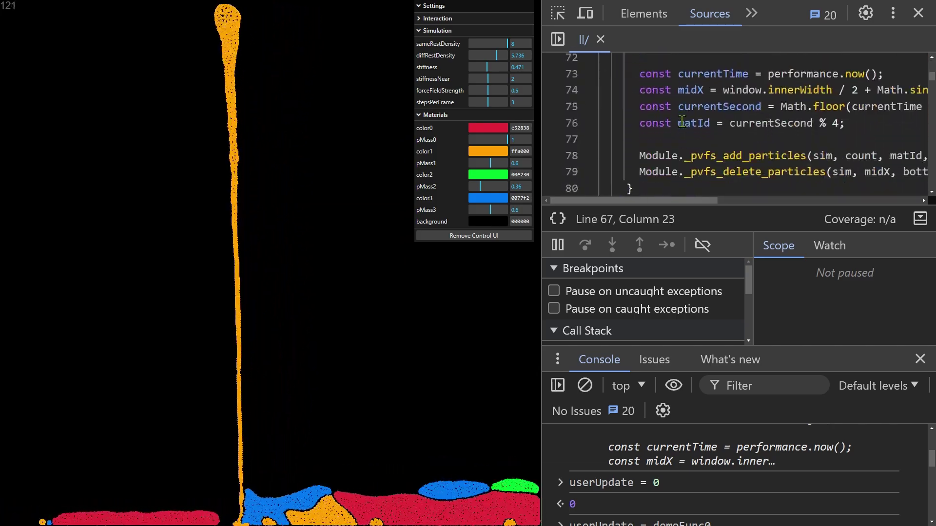
scroll(666, 117, "down", 1)
left_click_drag(723, 106, 812, 107)
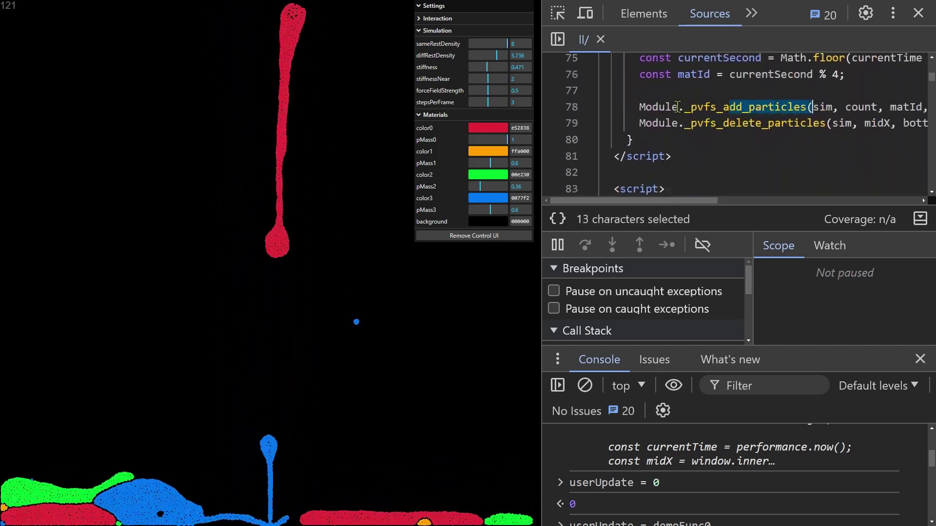
left_click(919, 14)
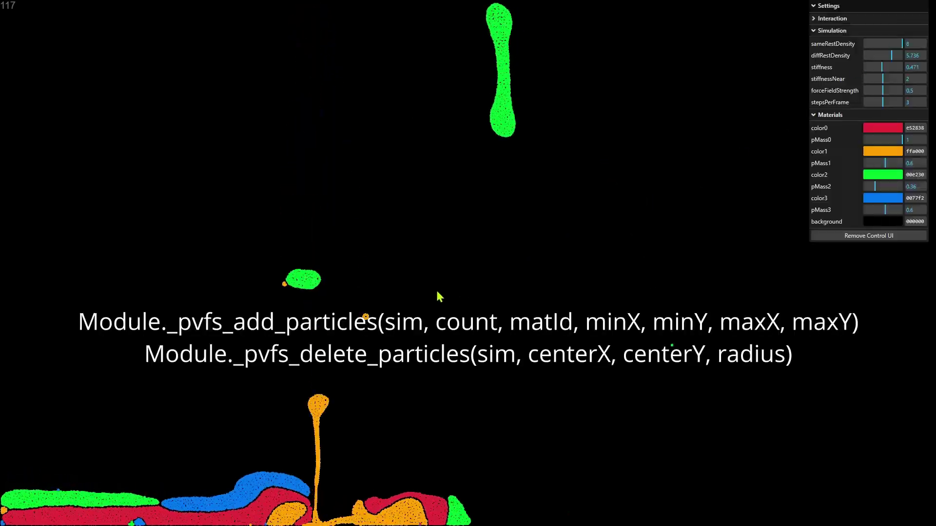
Interact with the liquids around the fountain's base and collapse the Simulation settings
left_click(445, 497)
left_click(433, 500)
left_click(429, 489)
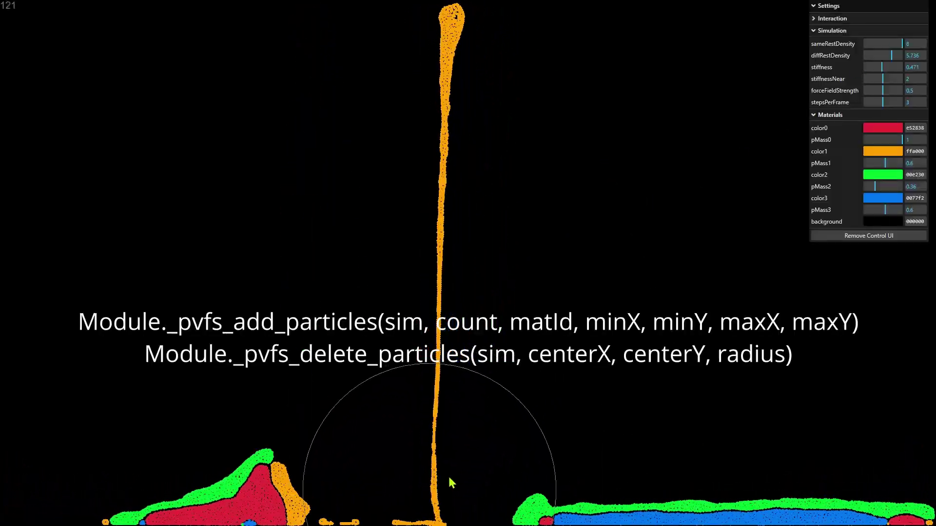
left_click(831, 30)
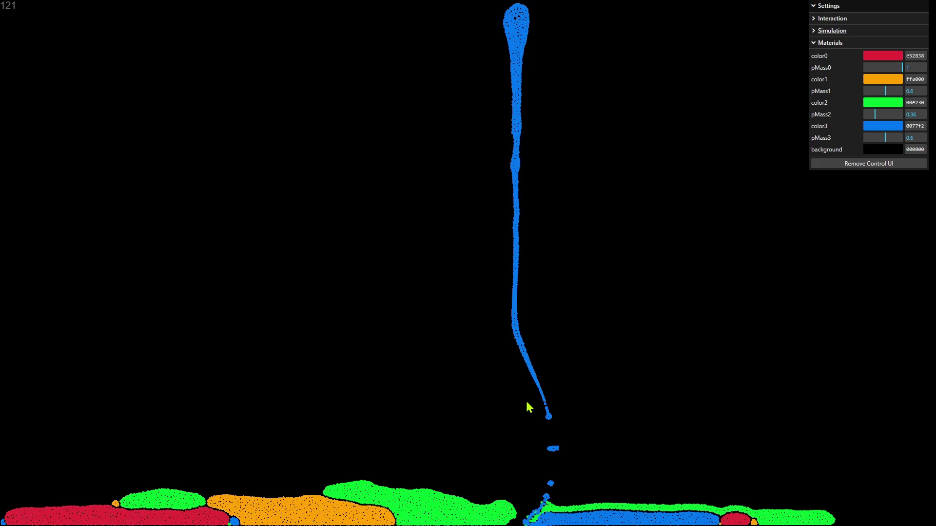
Enlarge the interaction circle and churn the liquids on both sides of the fountain with it
scroll(482, 429, "up", 10)
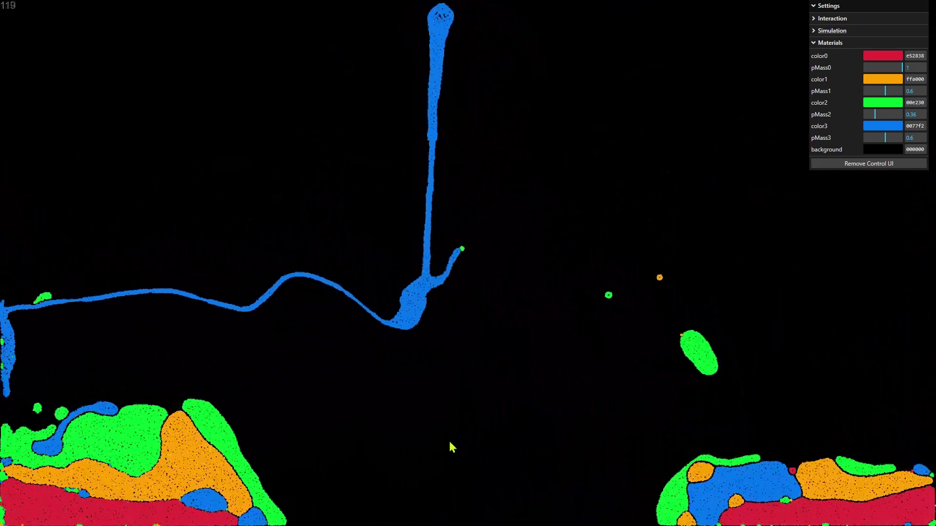
scroll(446, 500, "down", 2)
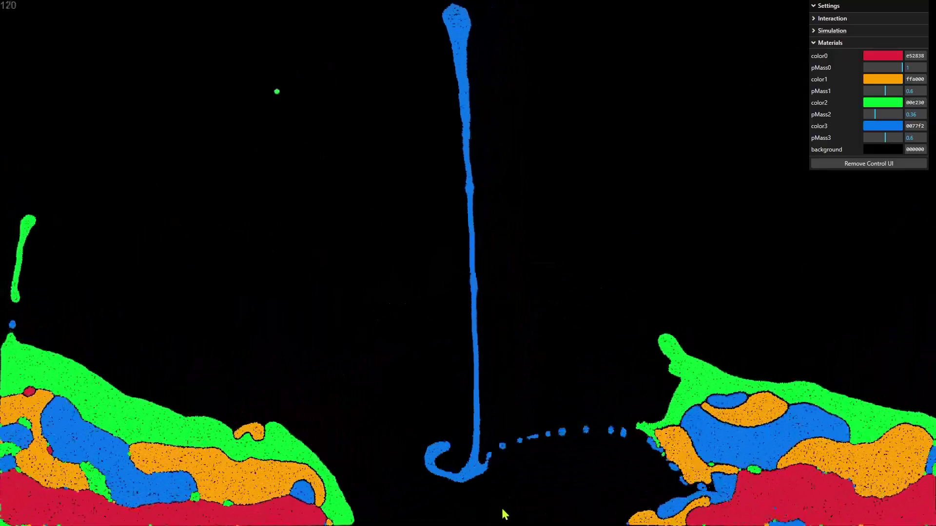
scroll(441, 519, "up", 1)
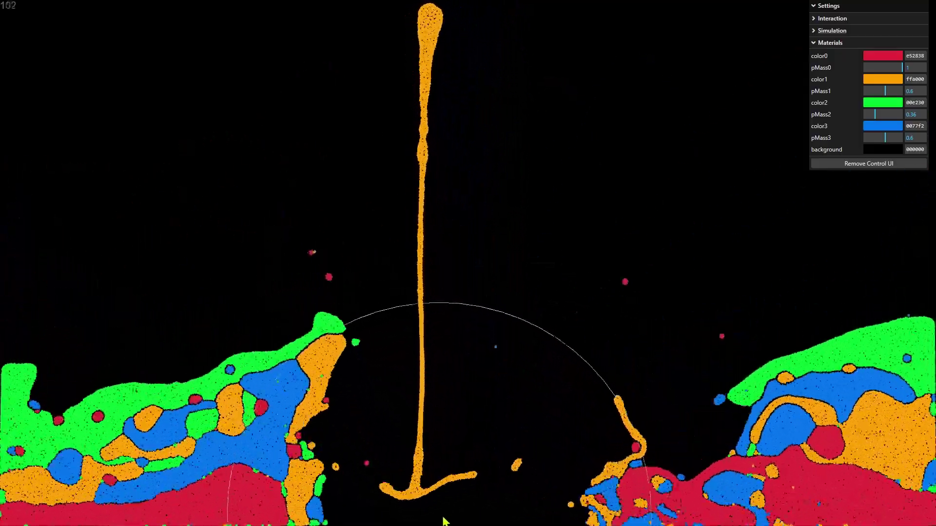
Leave full-screen mode, restore the browser to a smaller floating window and widen it
key("F11")
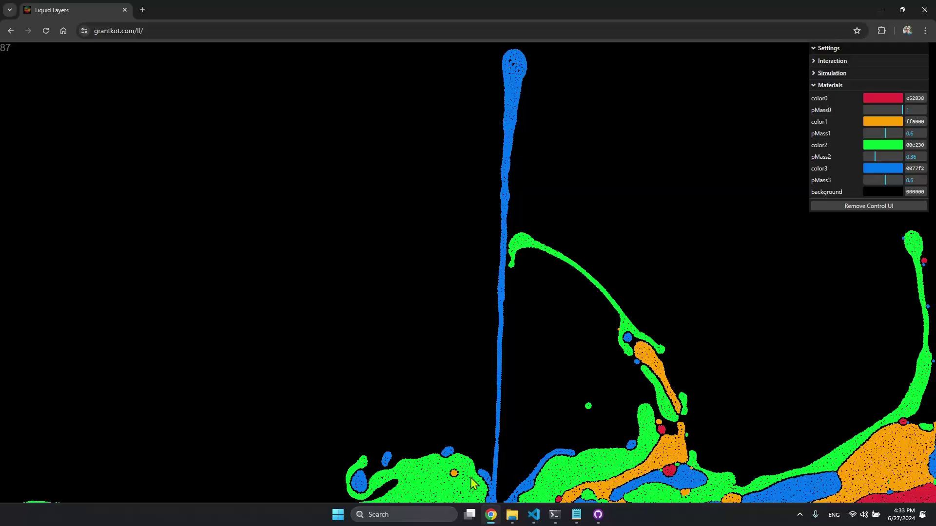
left_click_drag(564, 6, 278, 133)
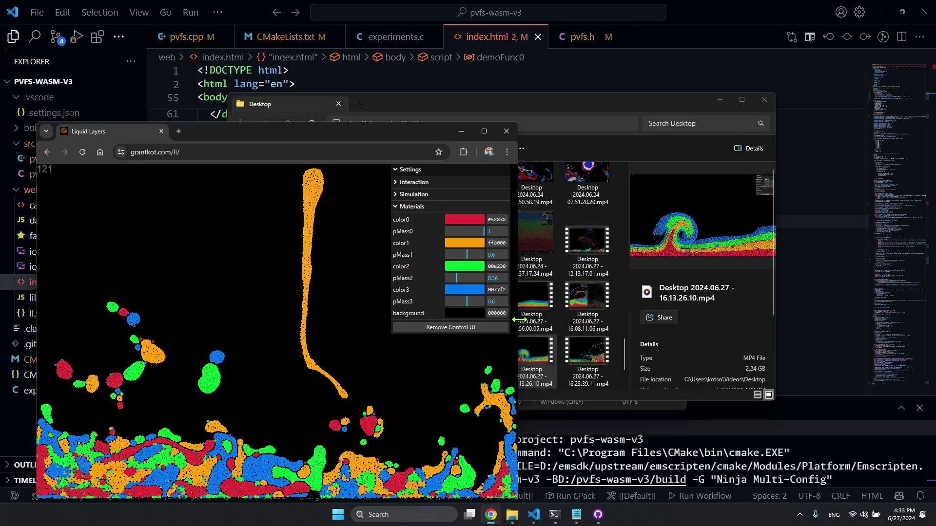
left_click_drag(518, 319, 801, 347)
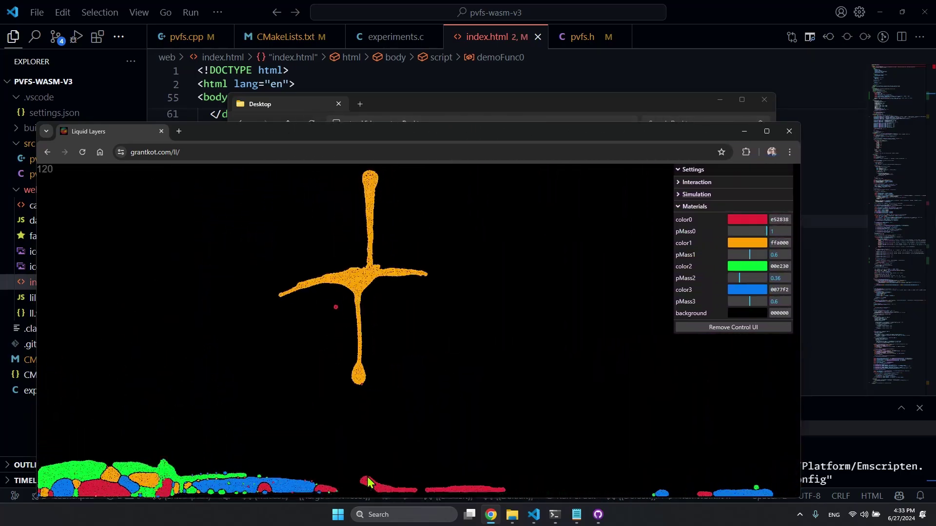
Shrink the interaction circle and drag the liquids near the fountain's base upward in the resized window
left_click_drag(368, 477, 308, 391)
scroll(308, 394, "down", 5)
left_click_drag(368, 432, 401, 371)
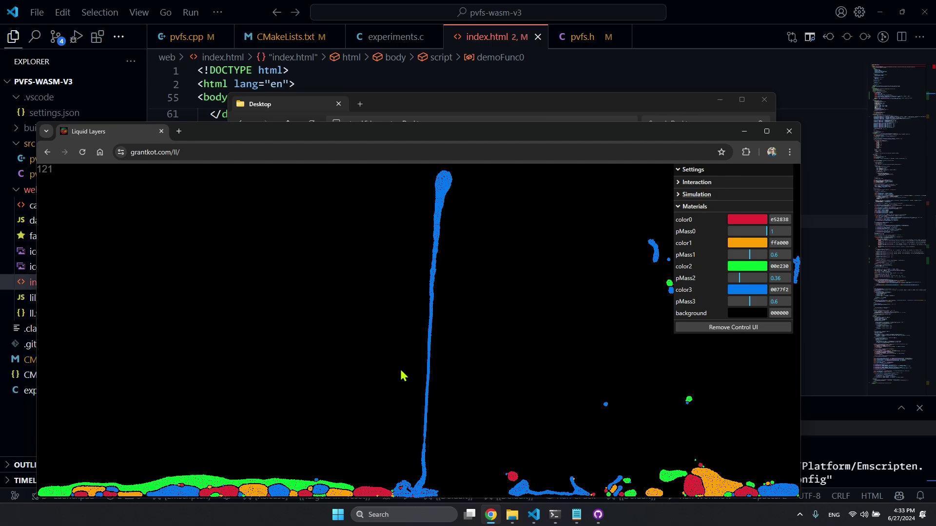
Go back to the site's home page and open the Grantophone demo
left_click(47, 152)
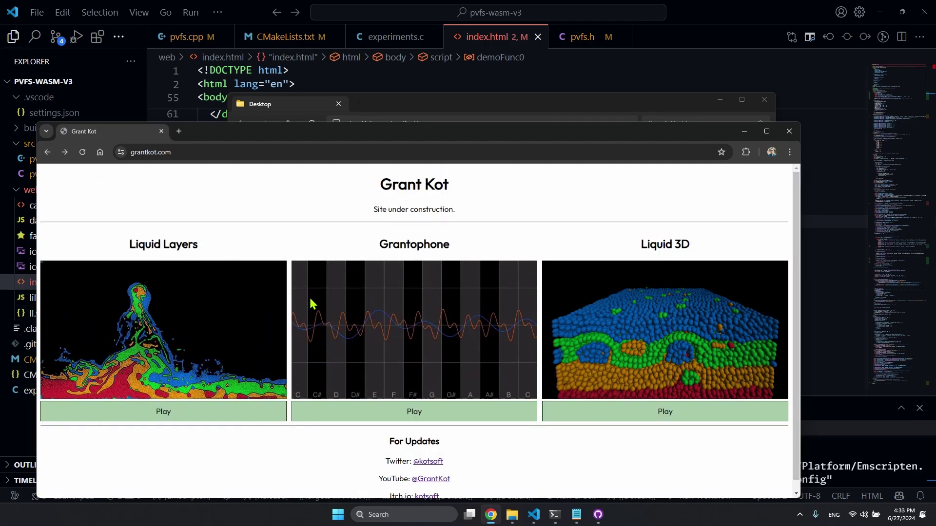
left_click(448, 419)
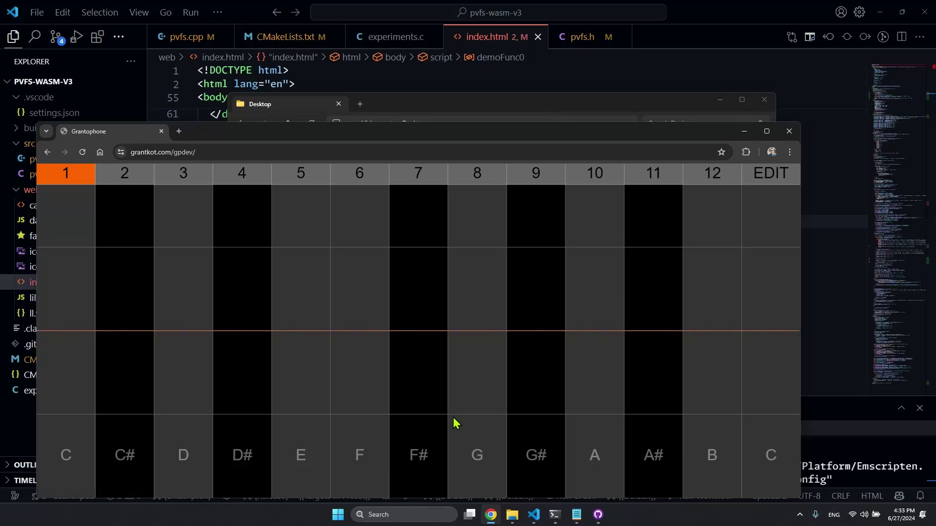
Run updateKeyboard(8,21) in the Grantophone's developer console and slide a note up its keyboard
key("F12")
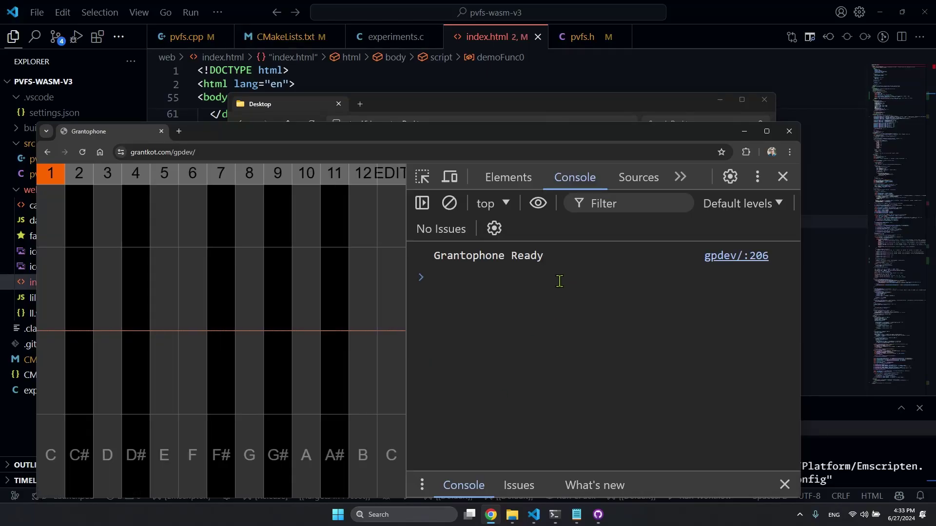
key("BackSpace")
key("BackSpace")
key("BackSpace")
key("BackSpace")
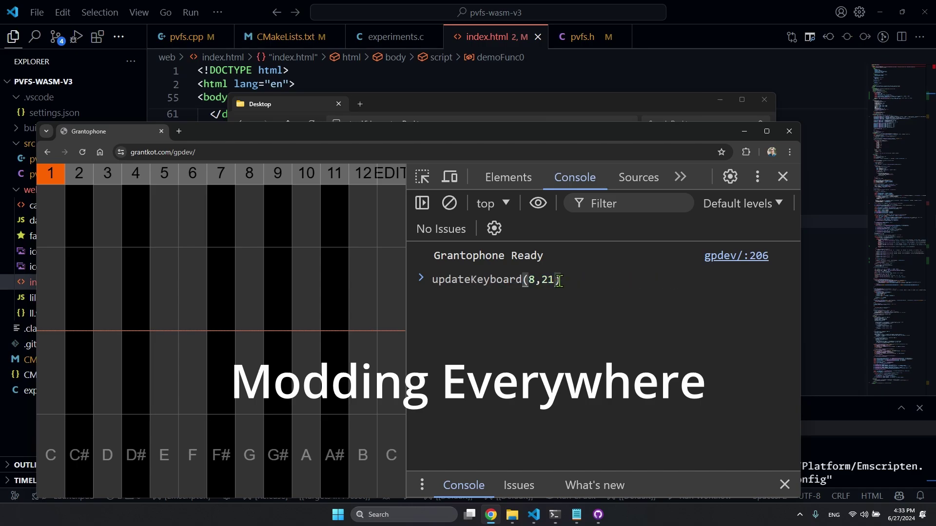
key("Return")
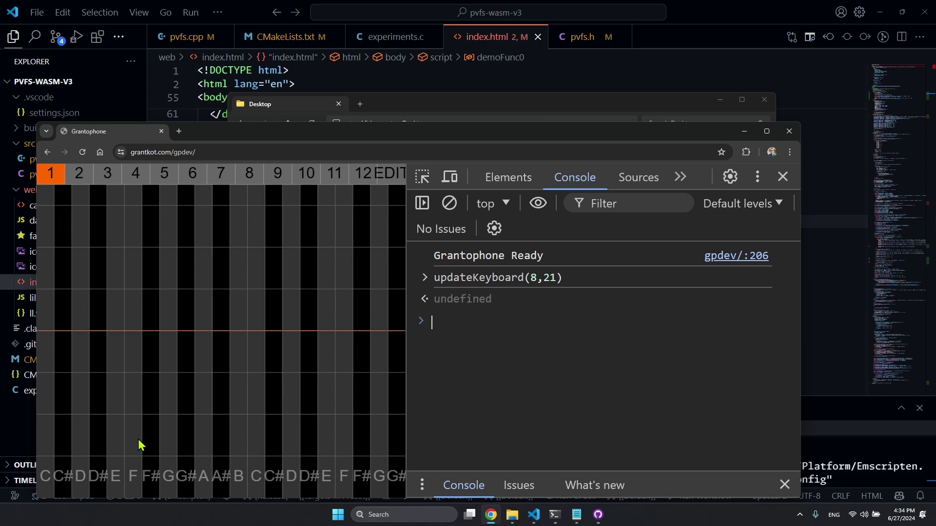
left_click_drag(119, 477, 120, 317)
Return from the Grantophone to the site's home page and open the Liquid 3D demo
left_click(47, 153)
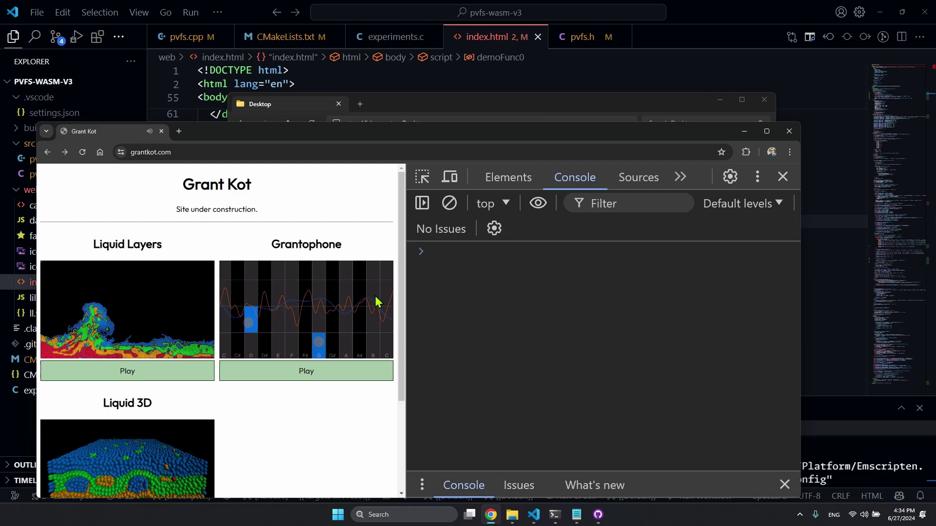
scroll(163, 425, "down", 3)
left_click(145, 407)
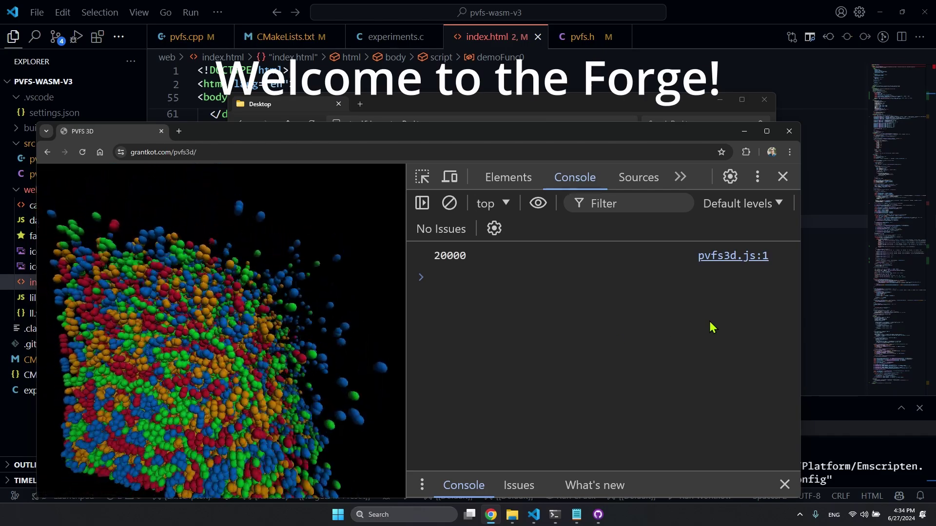
Leave the Liquid 3D demo and return to the beginning of the site's home page
left_click(47, 152)
scroll(253, 365, "up", 2)
scroll(292, 376, "up", 1)
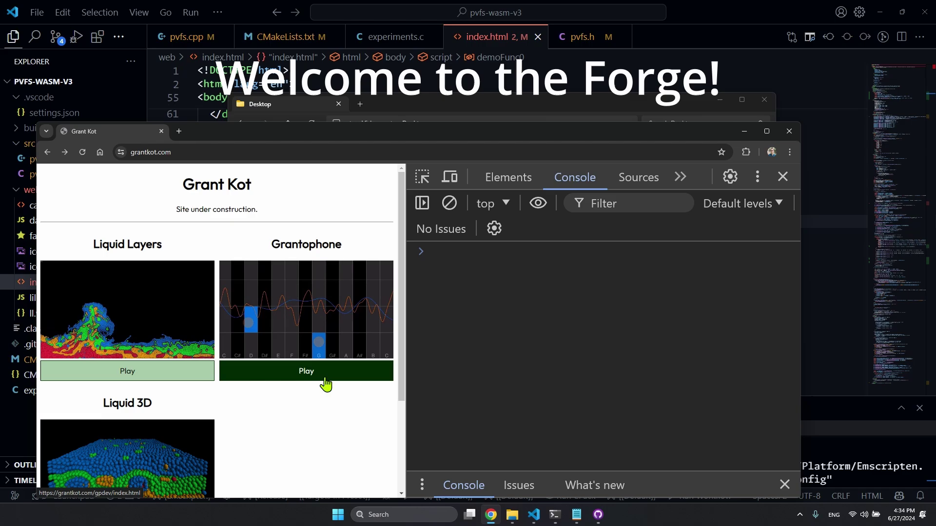